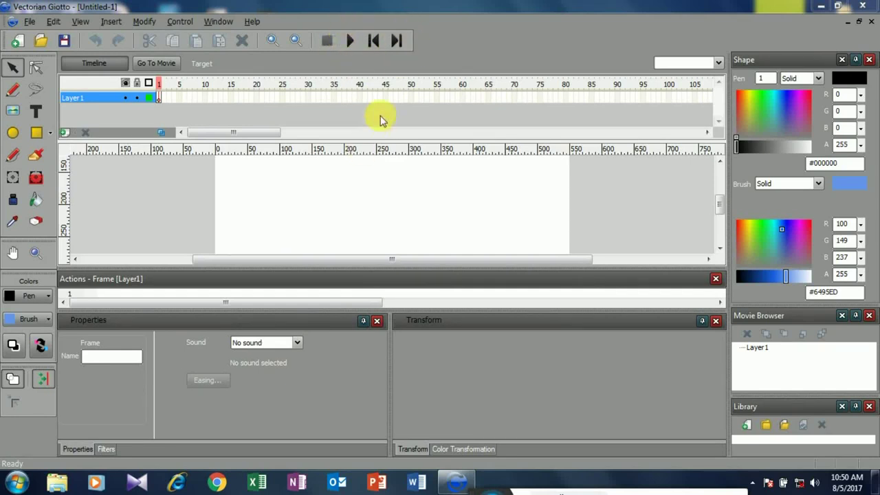
Enlarge the stage area by reducing the timeline's height and closing the Transform and Properties panels.
drag(92, 138, 98, 112)
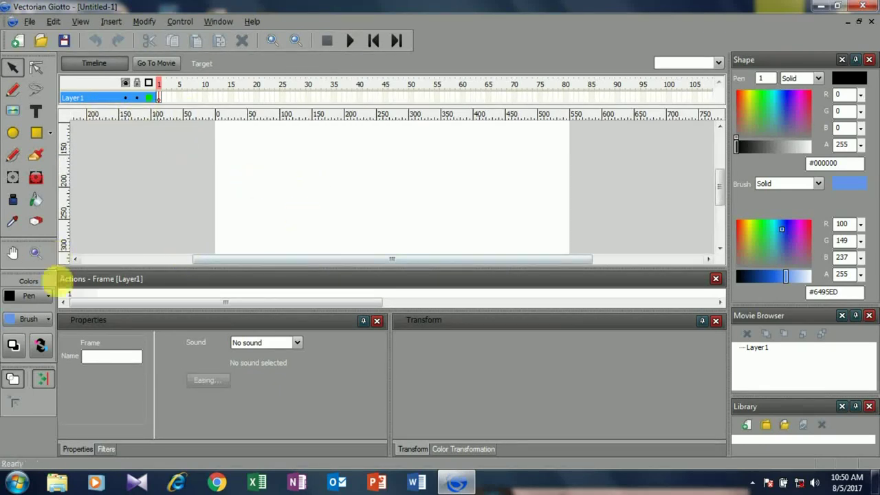
click(716, 322)
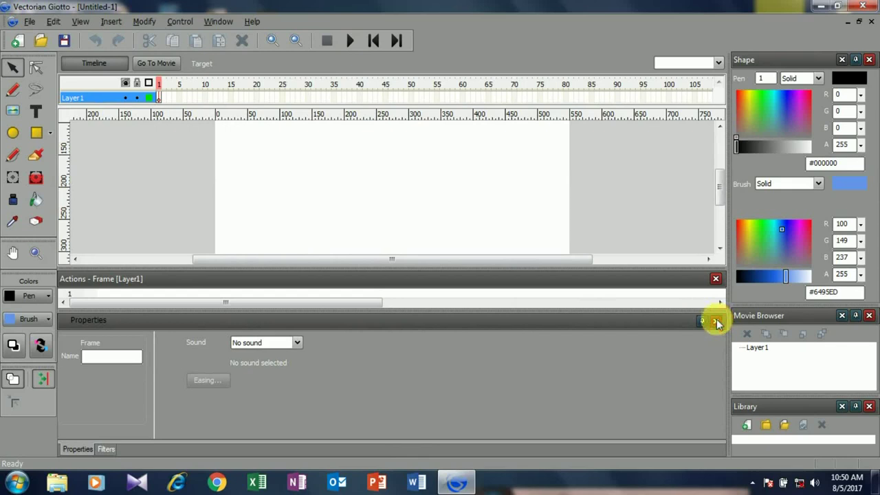
click(716, 322)
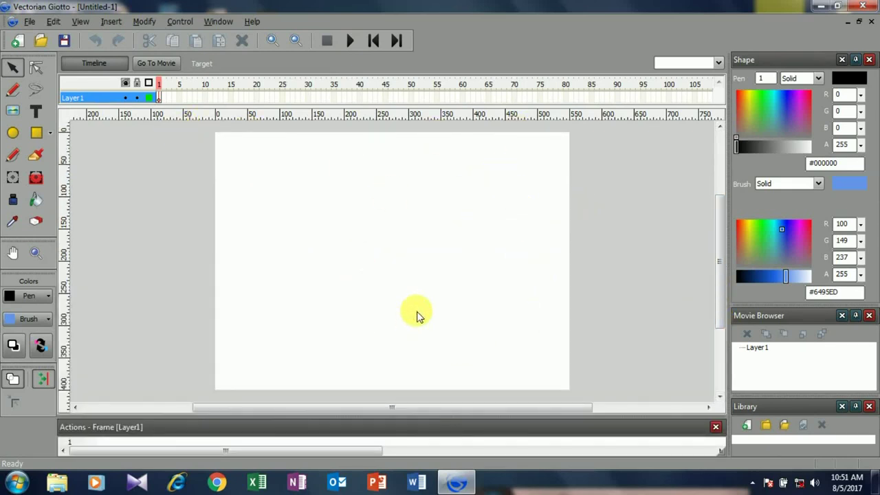
Draw a circle about 80 px wide near the stage's upper-left corner and fill it with green #6CE485.
click(19, 135)
drag(273, 149, 225, 197)
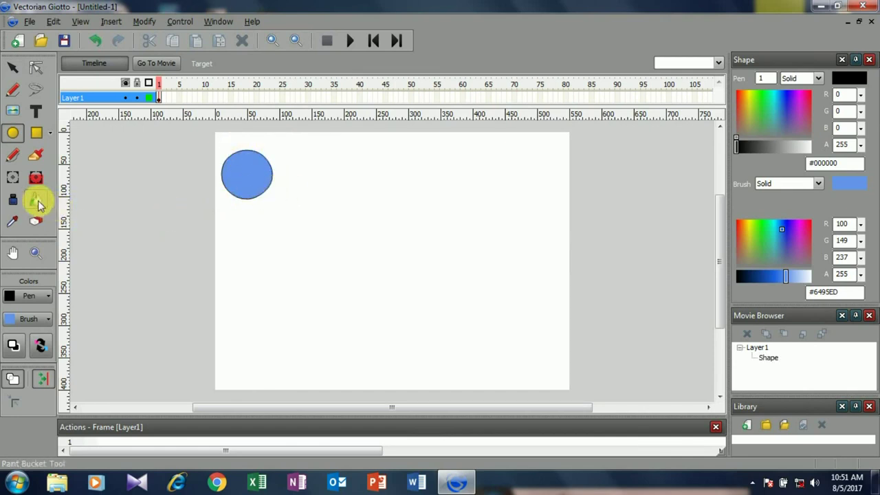
click(35, 199)
click(763, 234)
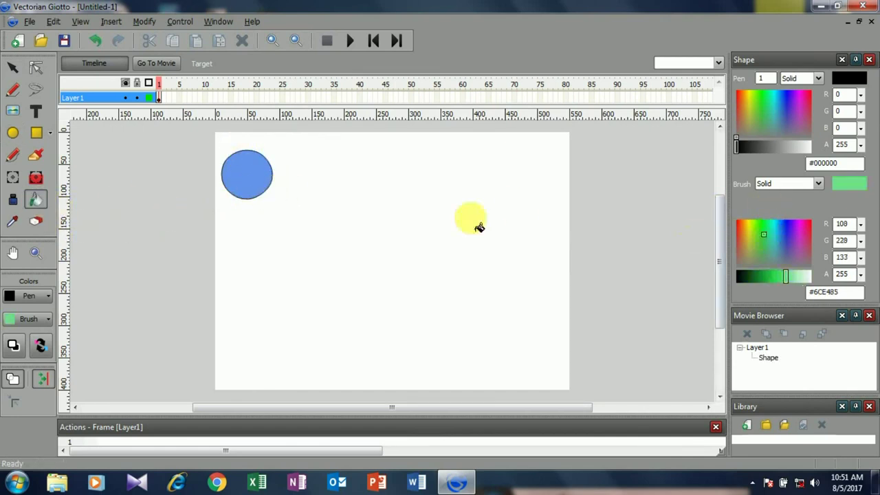
click(248, 182)
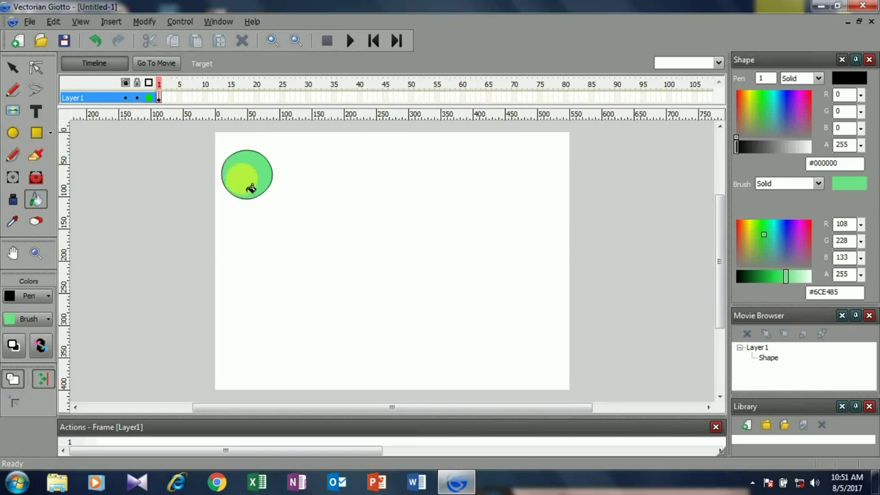
Insert a keyframe at frame 2 and fill its circle with light blue #78AED8.
click(164, 87)
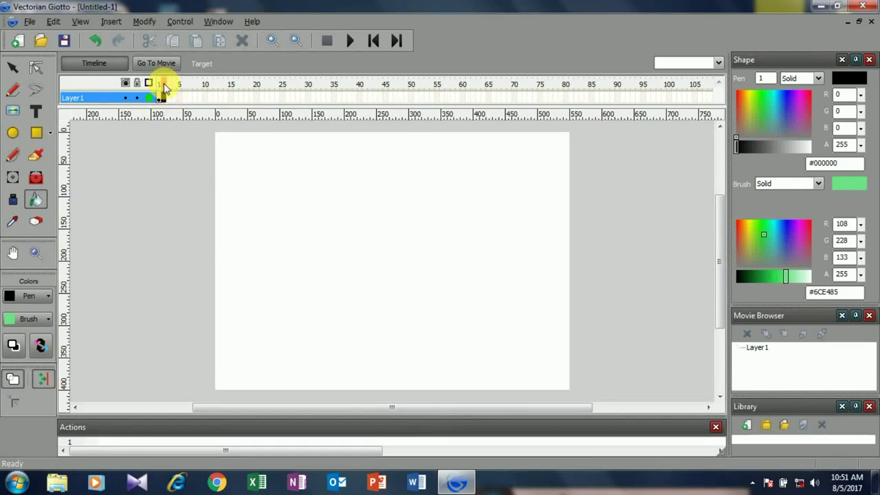
right_click(164, 87)
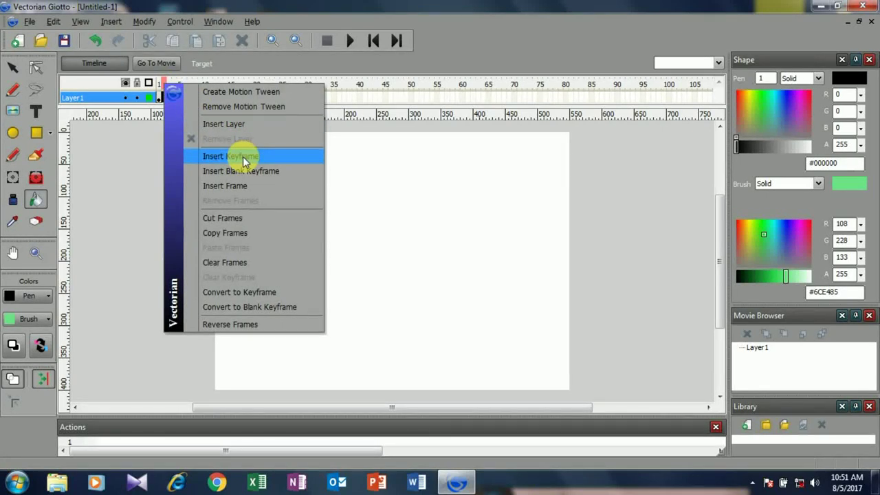
click(243, 157)
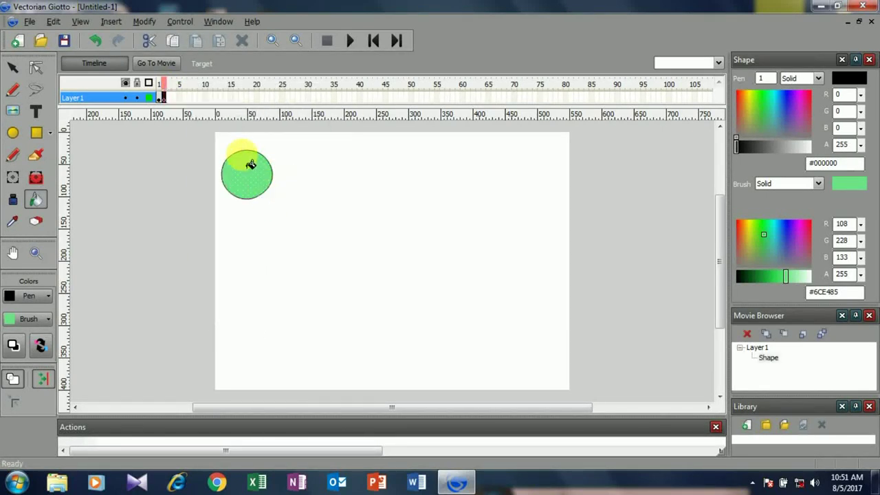
click(159, 92)
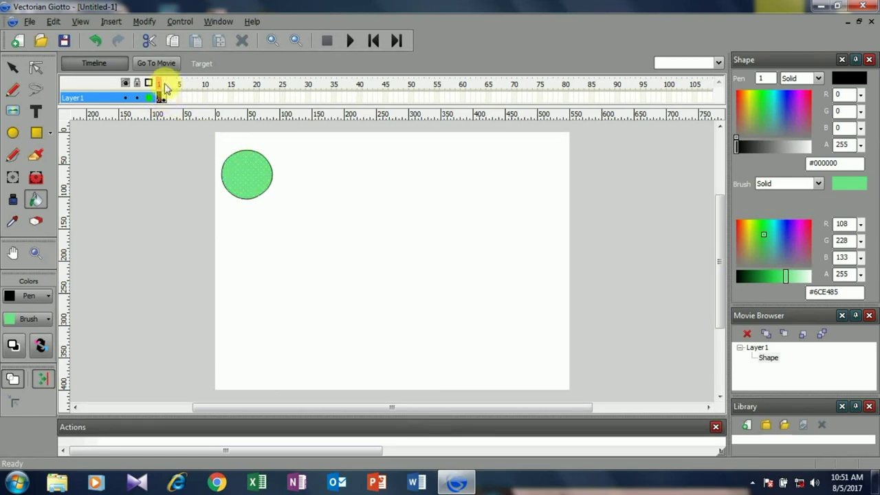
click(254, 188)
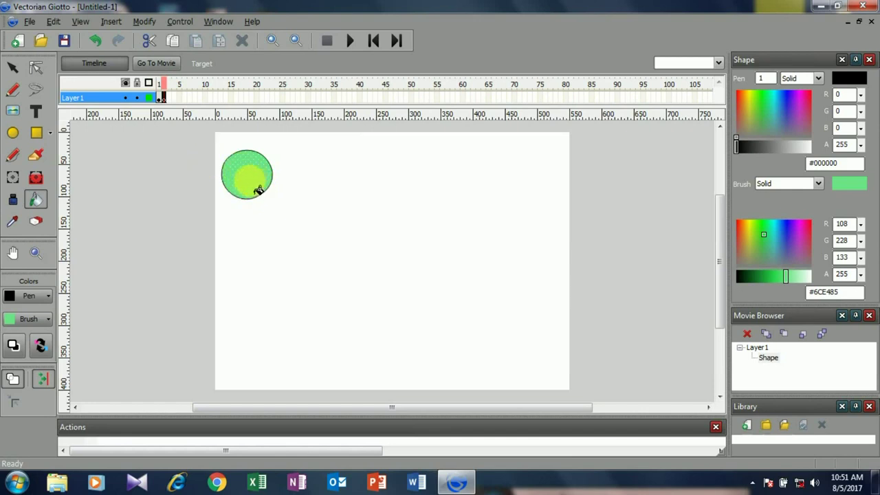
click(779, 241)
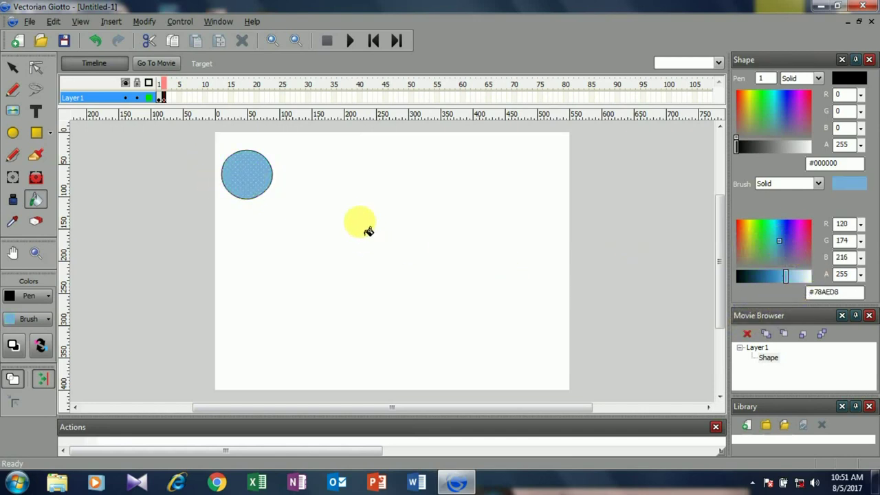
Insert a keyframe at frame 3 and fill its circle with pink #F45CAA.
click(168, 87)
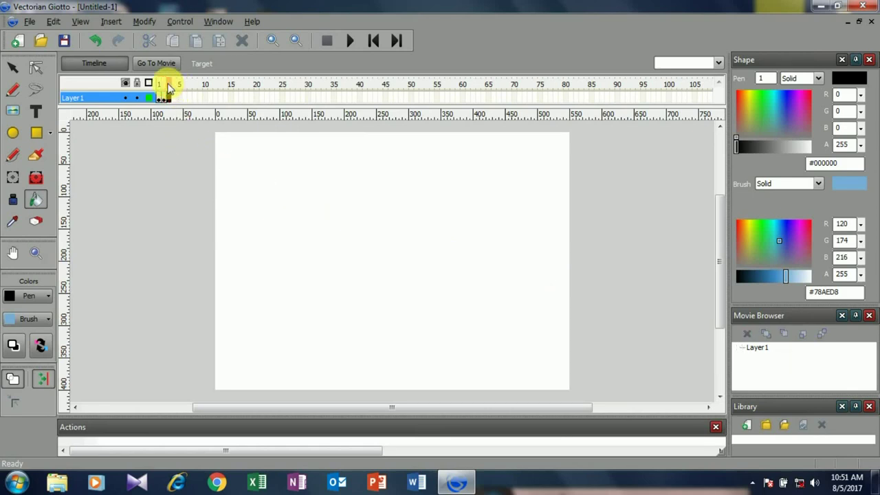
right_click(168, 86)
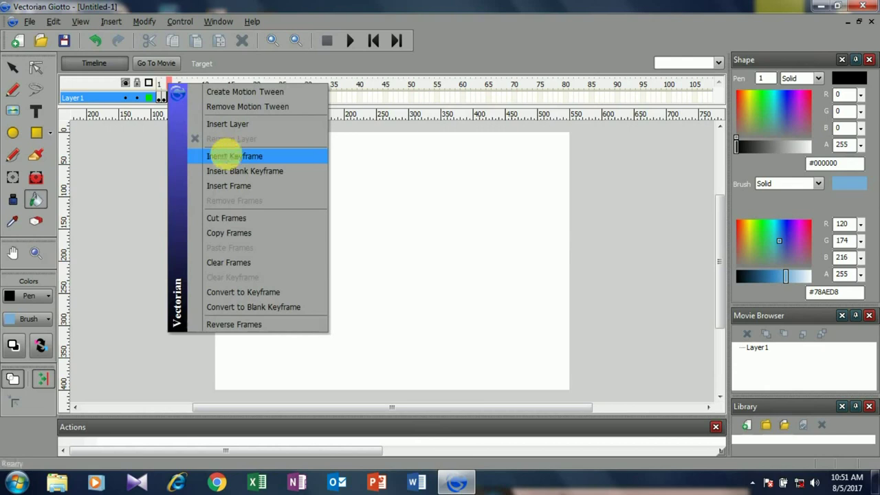
click(232, 156)
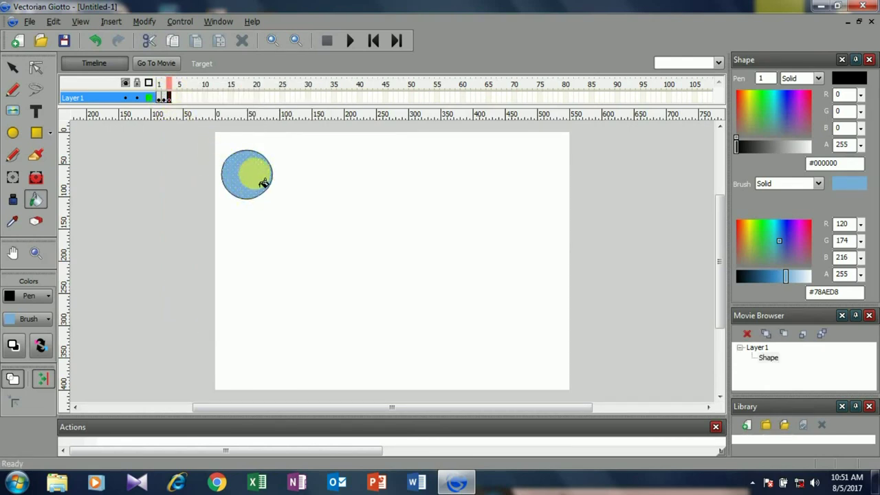
click(803, 227)
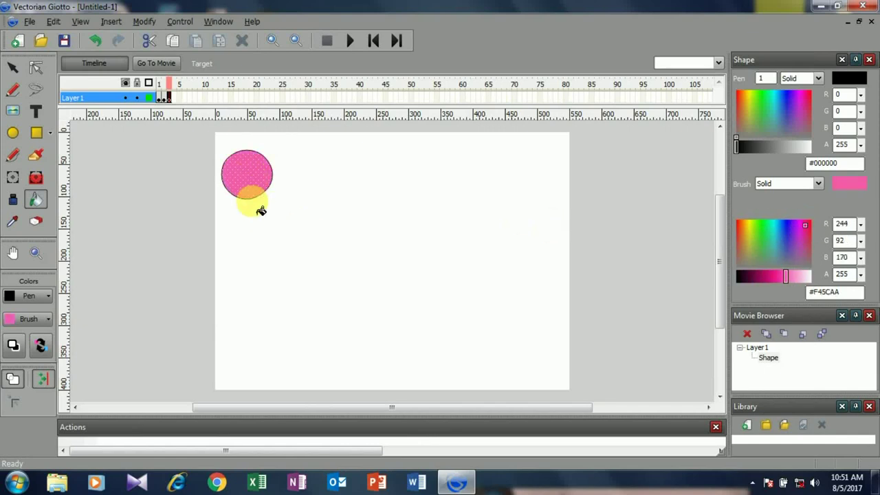
Play the three-frame colour animation twice from frame 1.
click(160, 84)
click(350, 41)
click(158, 84)
click(352, 42)
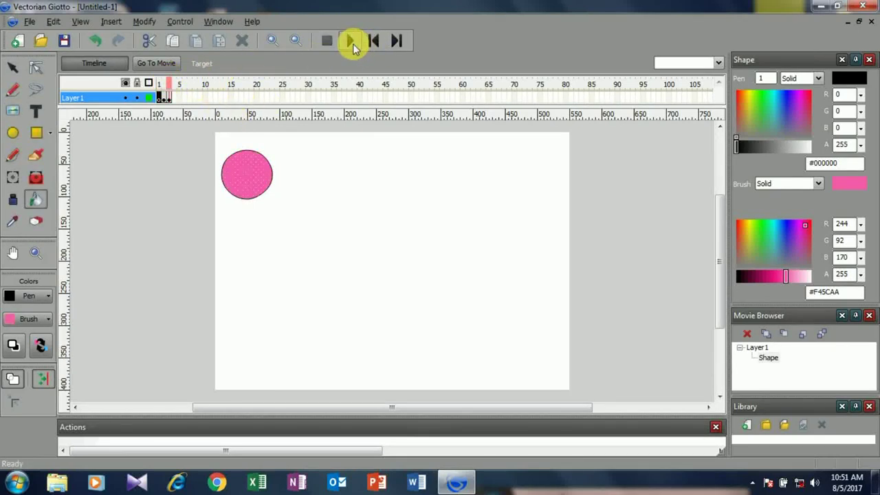
Insert a blank keyframe at frame 4, compare it with frame 3, and make frame 4 current.
right_click(176, 87)
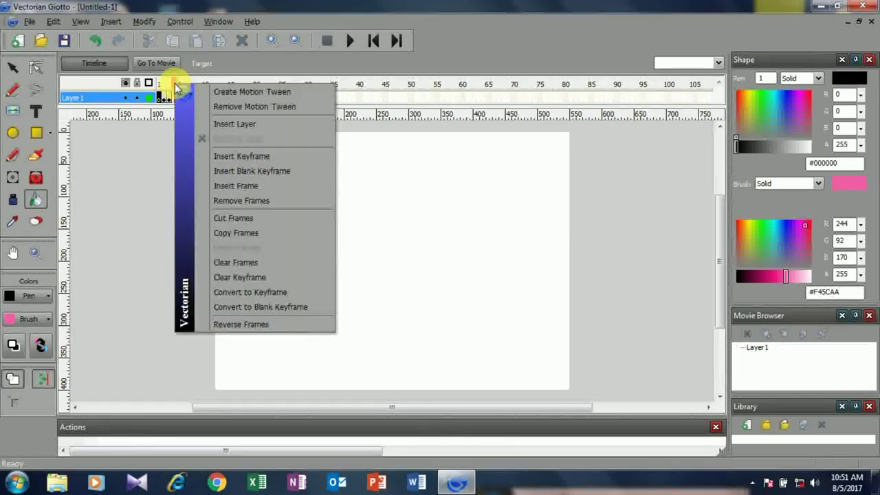
click(274, 176)
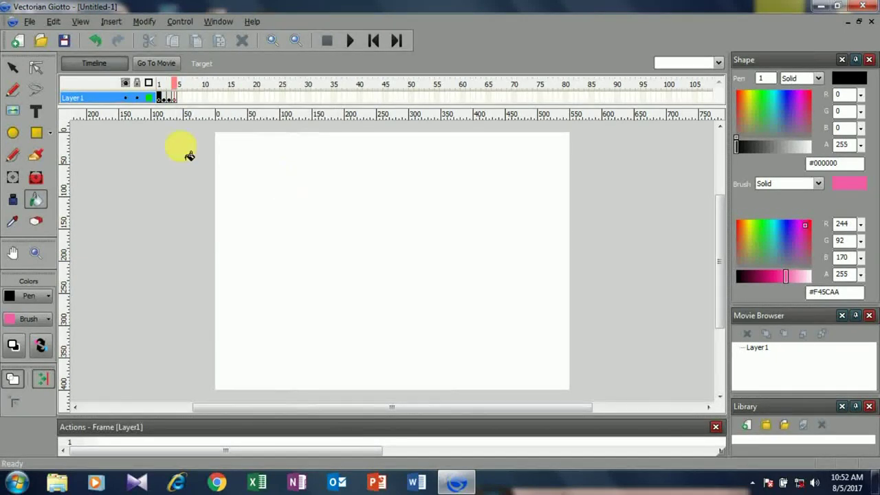
click(168, 90)
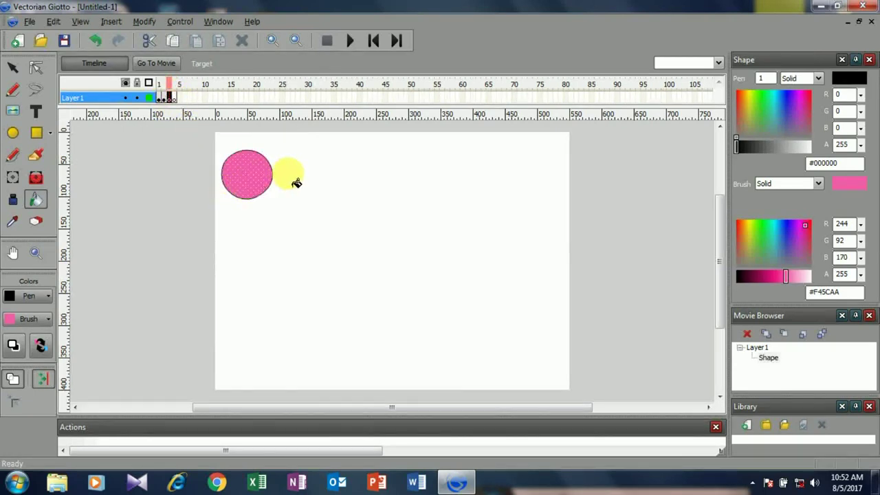
click(176, 94)
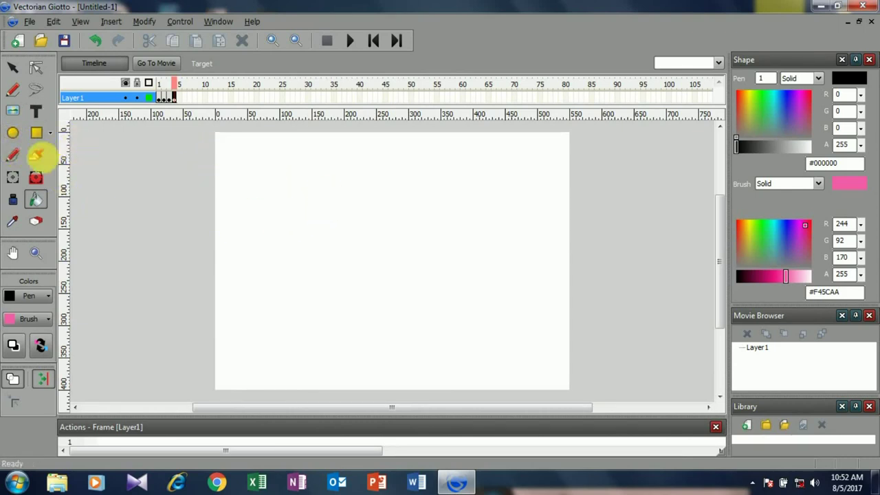
Sketch a stick figure with head, body, arms and legs on the stage's right side in frame 4 with the Pencil tool.
click(14, 158)
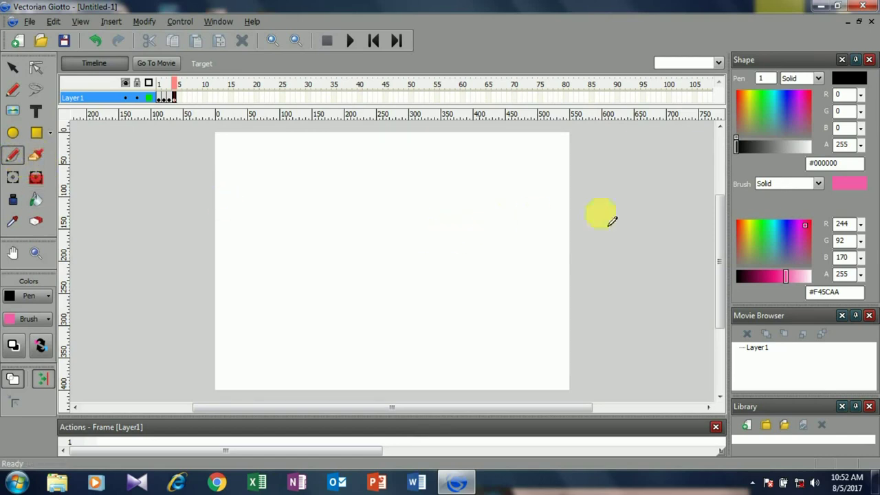
mouse_move(516, 229)
mouse_down()
mouse_move(538, 239)
mouse_move(524, 253)
mouse_move(508, 247)
mouse_up()
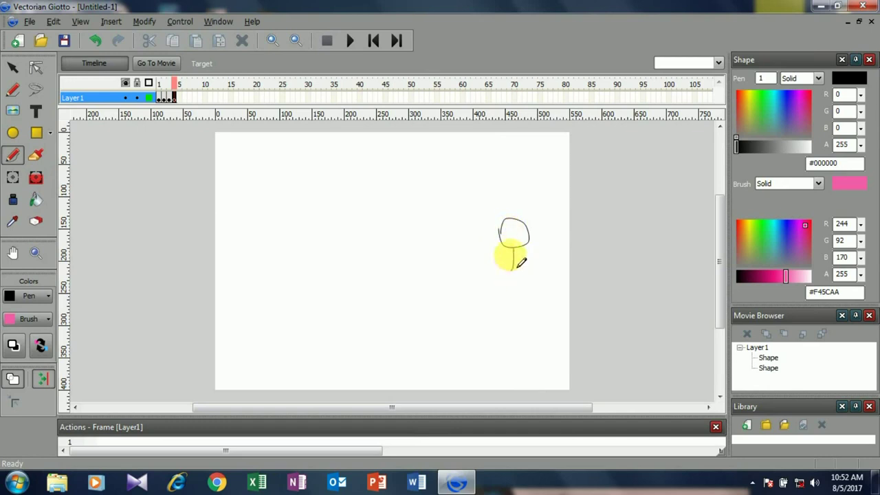
mouse_move(521, 260)
mouse_down()
mouse_move(516, 270)
mouse_move(491, 266)
mouse_move(524, 304)
mouse_move(527, 330)
mouse_move(495, 345)
mouse_move(534, 352)
mouse_up()
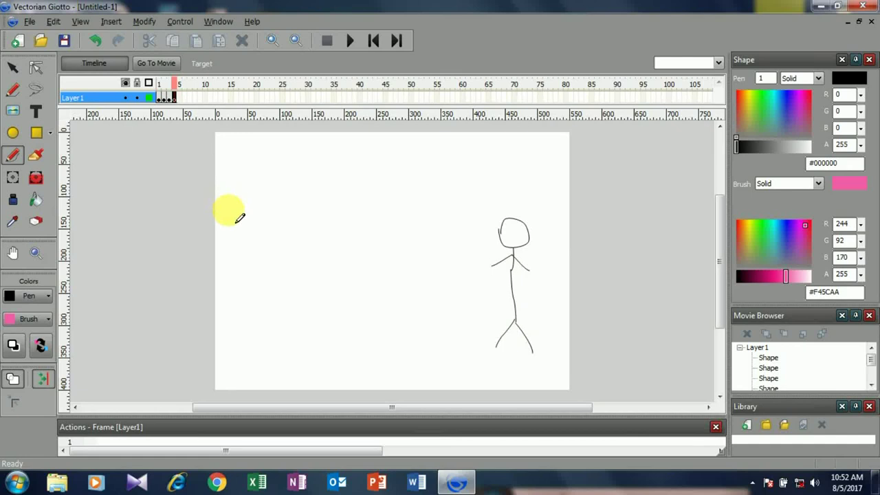
Sketch a goal on the stage's left side, with a frame outline and a net of horizontal and vertical lines.
mouse_move(229, 212)
mouse_down()
mouse_move(285, 214)
mouse_move(283, 266)
mouse_move(300, 354)
mouse_up()
click(233, 220)
mouse_move(241, 221)
mouse_down()
mouse_move(244, 306)
mouse_move(250, 369)
mouse_up()
click(235, 221)
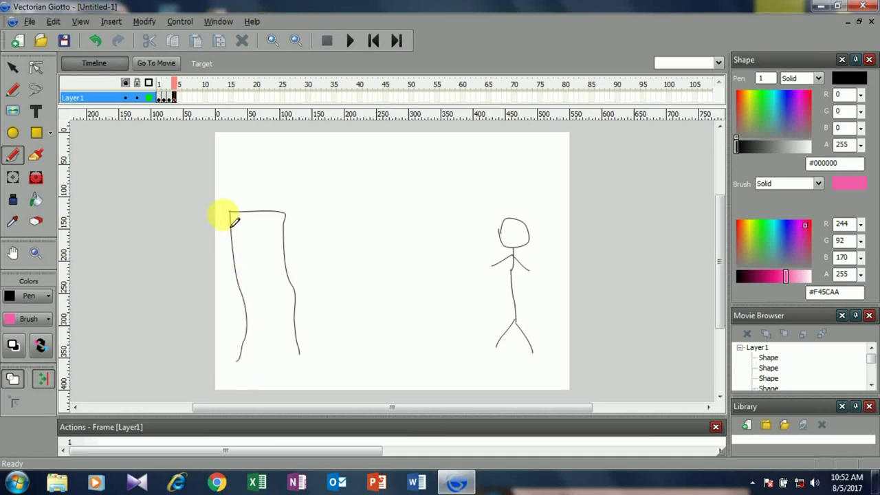
mouse_move(227, 214)
mouse_down()
mouse_move(215, 354)
mouse_move(308, 357)
mouse_up()
mouse_move(234, 213)
mouse_down()
mouse_move(238, 228)
mouse_move(289, 232)
mouse_move(232, 239)
mouse_move(282, 239)
mouse_move(231, 265)
mouse_move(285, 262)
mouse_up()
drag(229, 281, 292, 282)
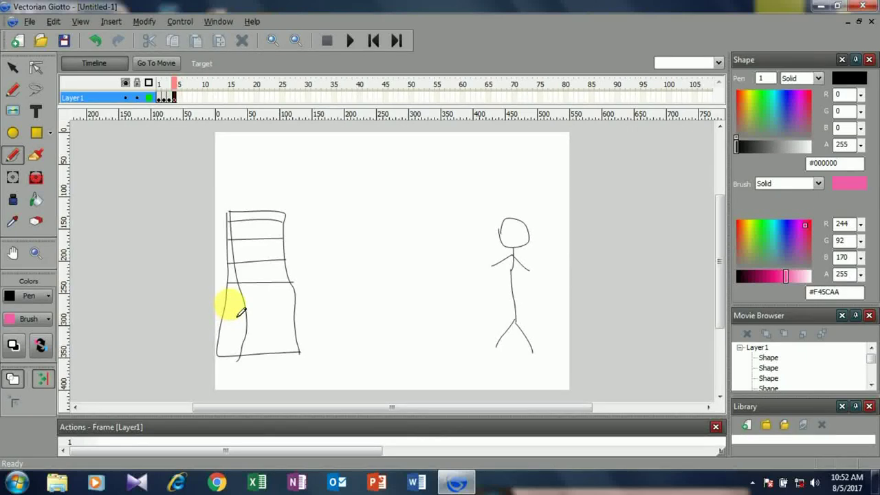
drag(227, 303, 295, 296)
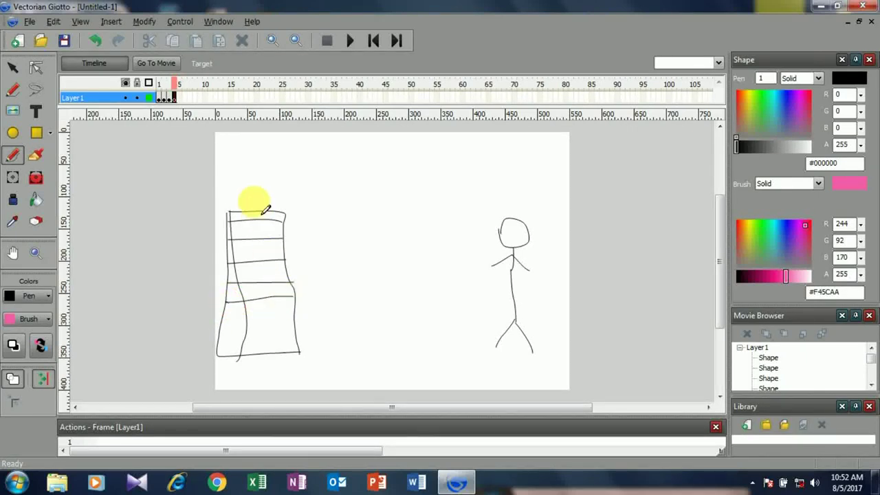
mouse_move(253, 220)
mouse_down()
mouse_move(255, 286)
mouse_move(271, 294)
mouse_move(241, 281)
mouse_up()
drag(225, 323, 291, 320)
drag(227, 337, 290, 335)
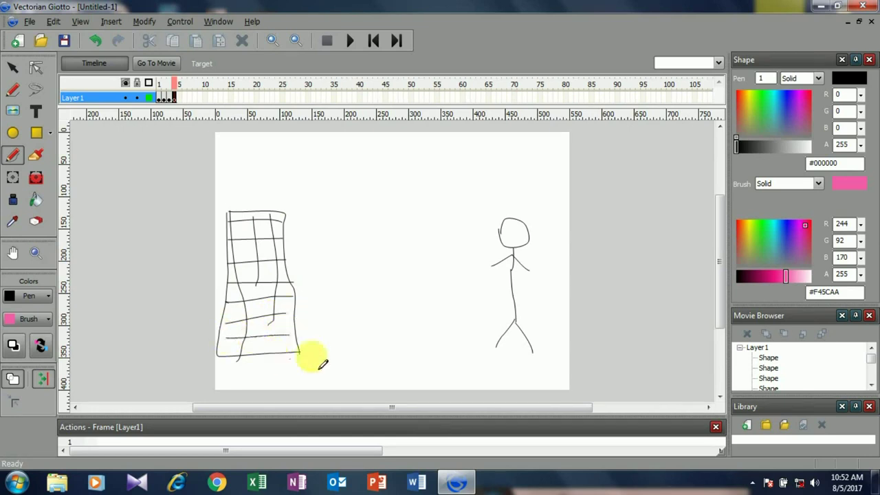
Draw a ball about 60 px wide beside the stick figure's feet and fill it with violet-blue #6962EE.
click(13, 132)
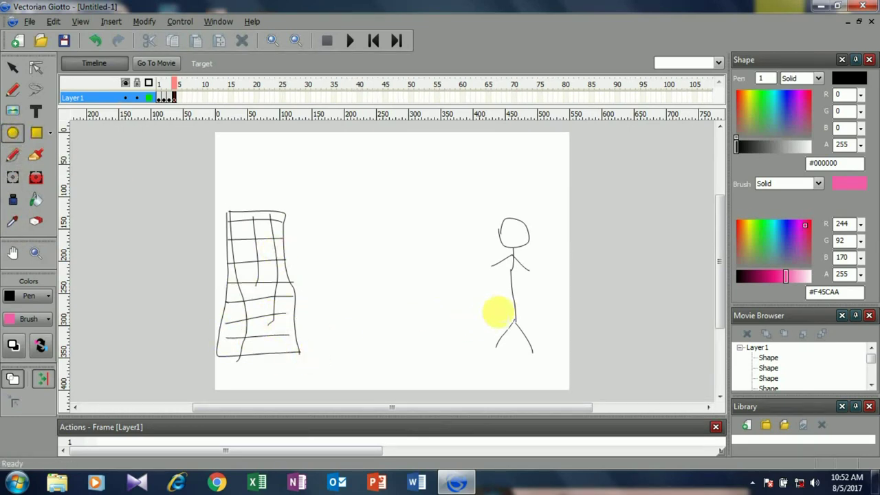
mouse_move(493, 317)
mouse_down()
mouse_move(469, 348)
mouse_move(465, 338)
mouse_move(461, 346)
mouse_up()
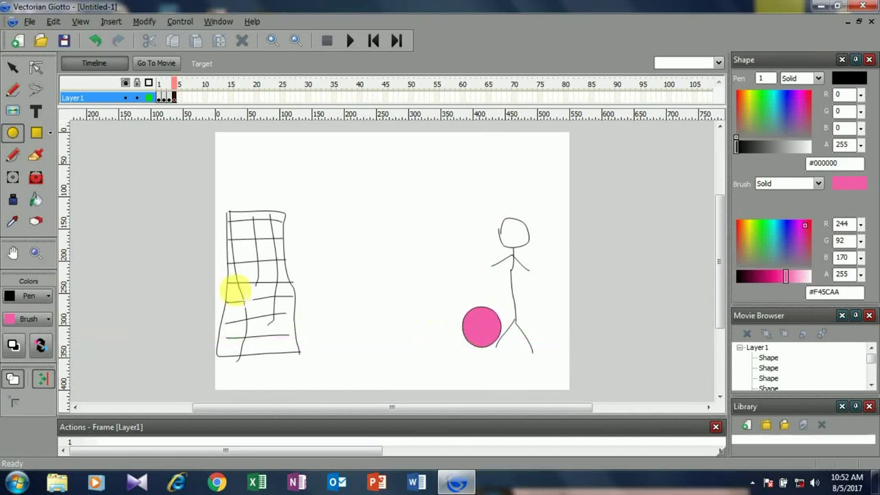
click(786, 228)
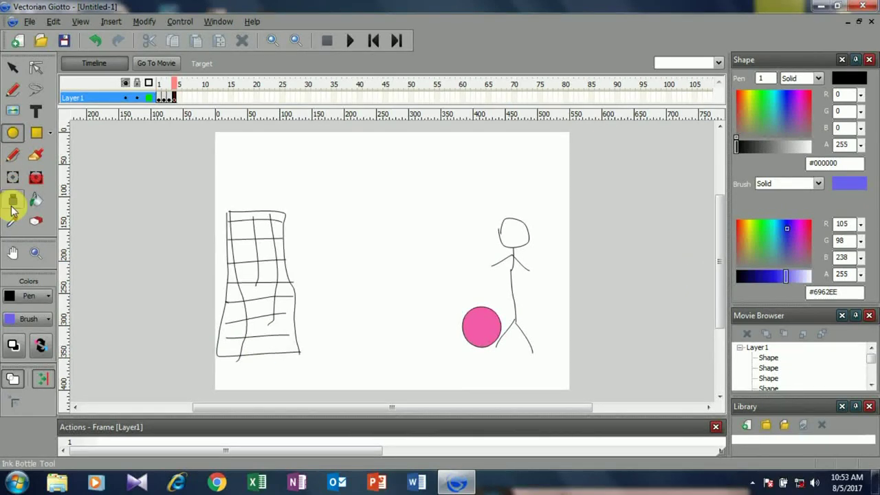
click(36, 199)
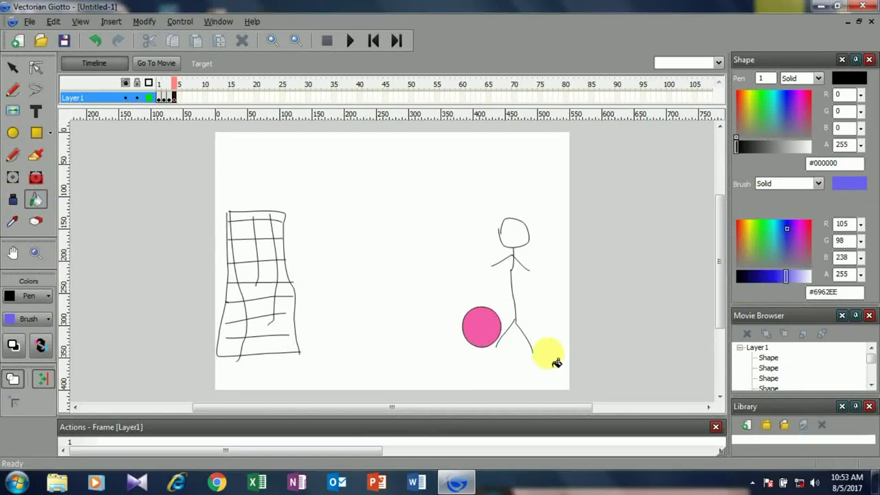
click(494, 332)
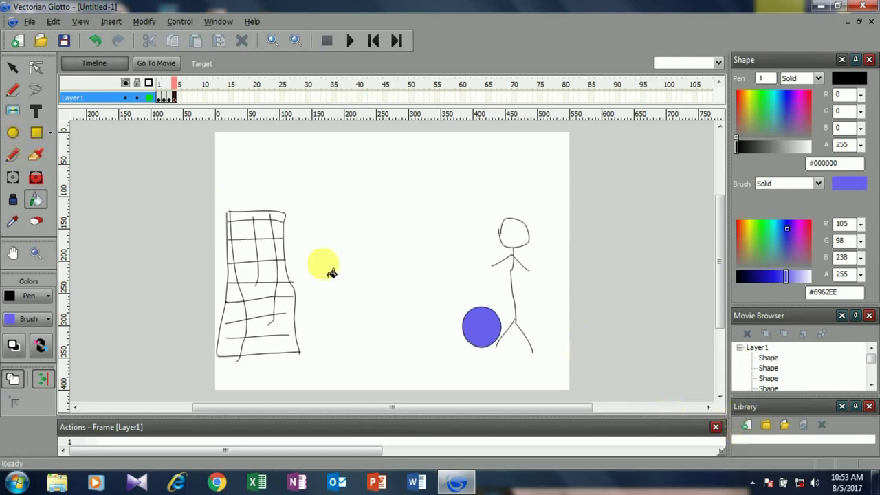
Reshape the stick figure's head by moving the outline nodes near its top with the Subselection tool.
click(36, 68)
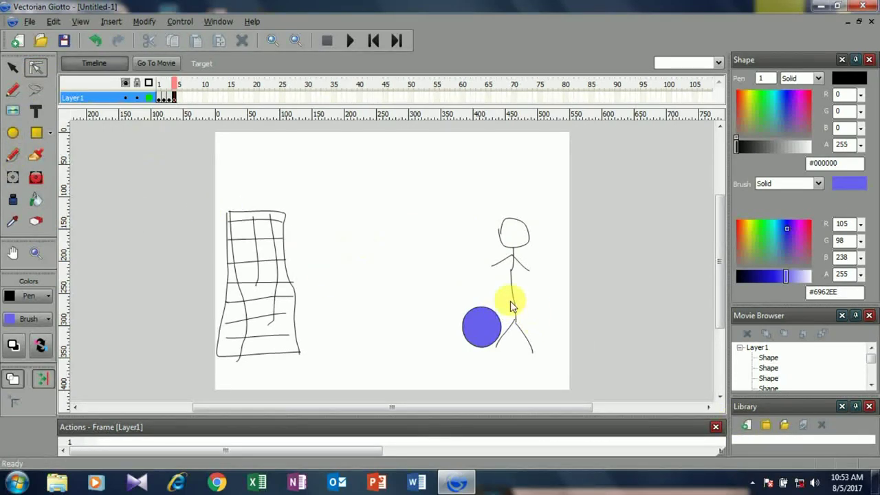
click(517, 225)
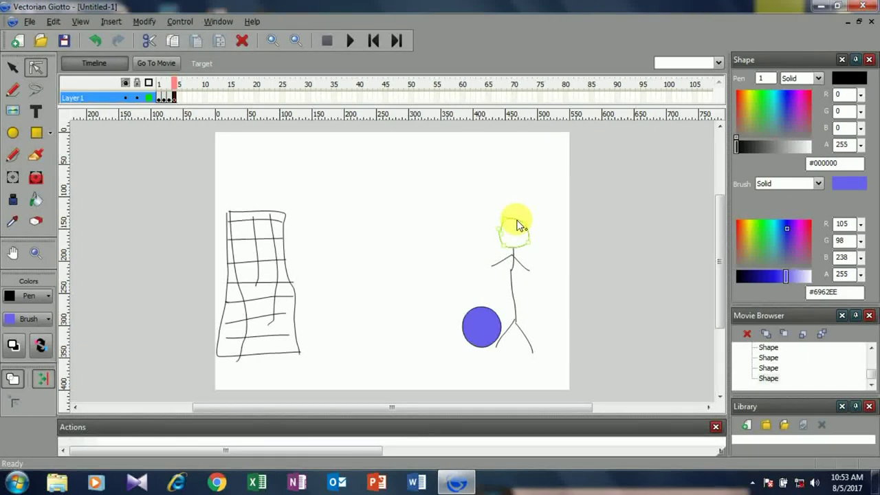
drag(515, 228, 510, 232)
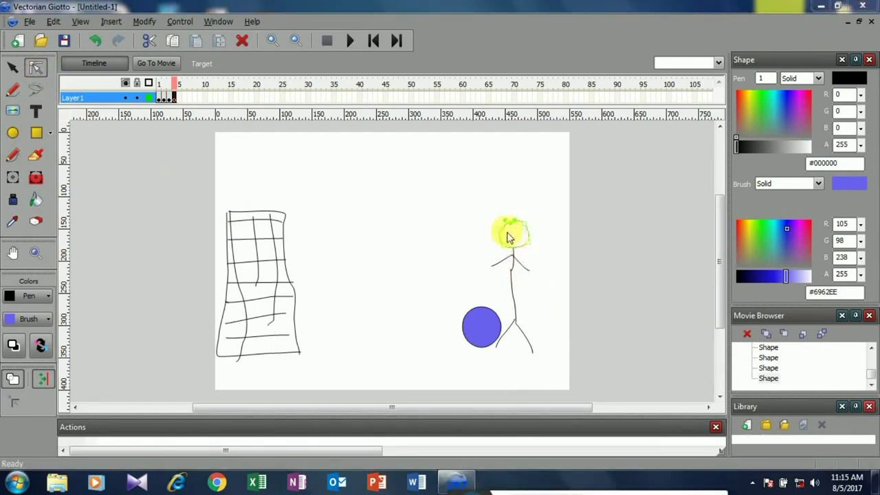
mouse_move(522, 229)
mouse_down()
mouse_move(523, 244)
mouse_move(517, 236)
mouse_up()
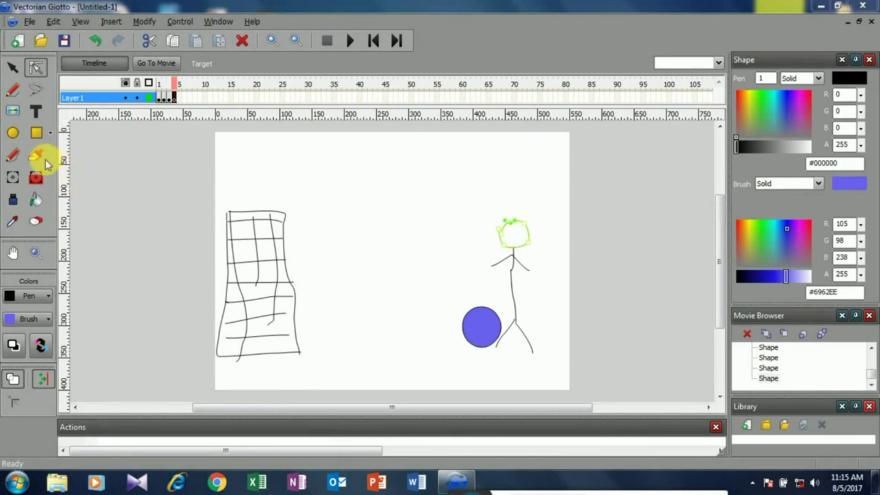
Paint a wavy strip of grass about 570 px wide along the stage's bottom edge with the Brush tool in green #76DA7B.
click(36, 155)
click(564, 327)
click(762, 239)
mouse_move(583, 380)
mouse_down()
mouse_move(373, 386)
mouse_move(382, 396)
mouse_move(326, 402)
mouse_move(242, 391)
mouse_move(589, 383)
mouse_move(595, 372)
mouse_move(475, 391)
mouse_move(383, 384)
mouse_move(264, 374)
mouse_up()
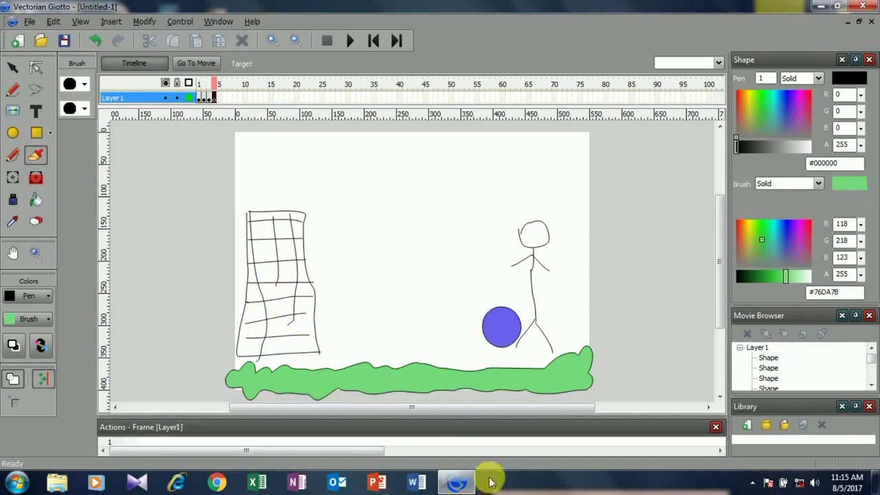
Insert a keyframe at frame 8 and bend the foot of the stick figure's ball-side leg toward the ball.
right_click(234, 90)
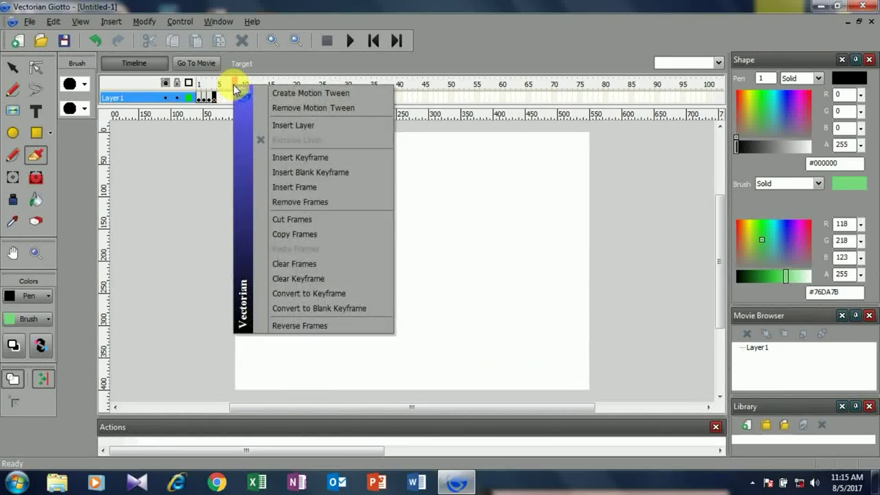
click(291, 156)
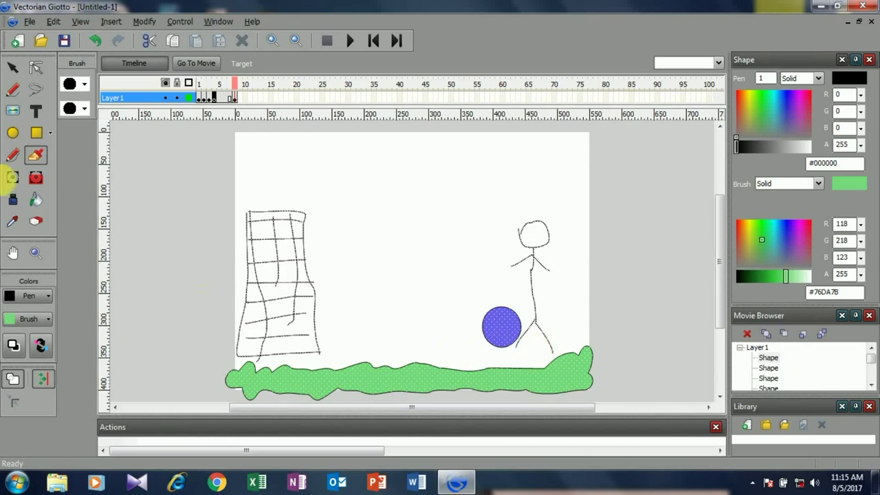
click(35, 67)
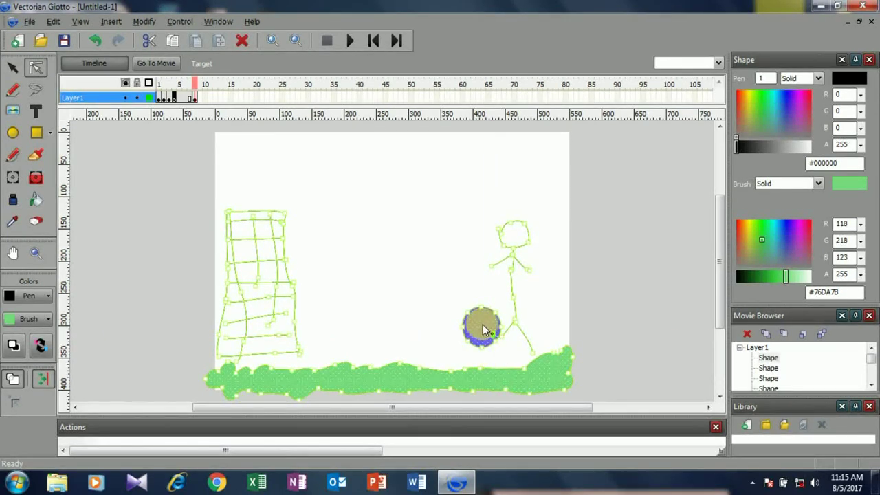
Move only the ball about 15 px upward in frame 8 with the Selection tool.
click(13, 66)
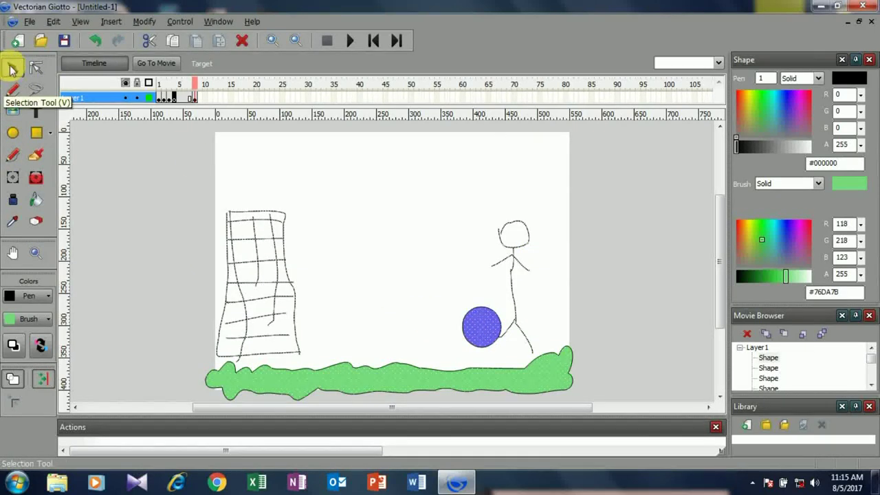
drag(473, 324, 477, 323)
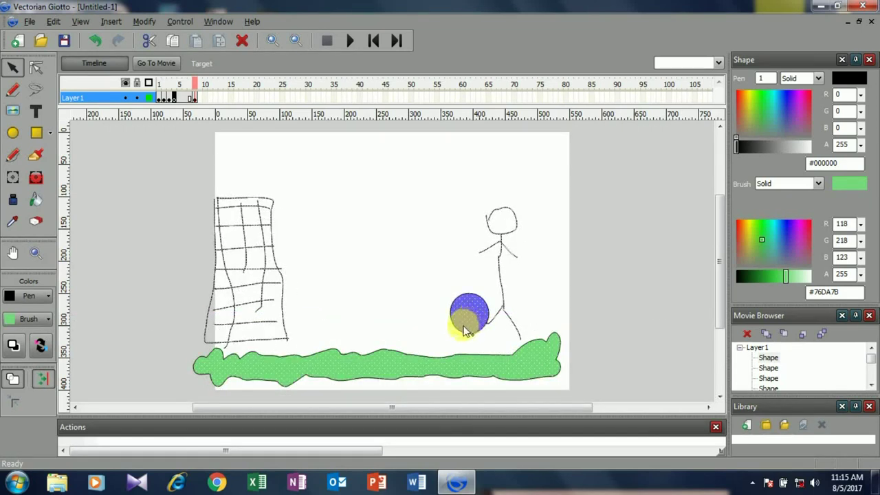
click(479, 323)
mouse_move(477, 320)
mouse_down()
mouse_move(467, 313)
mouse_move(479, 327)
mouse_up()
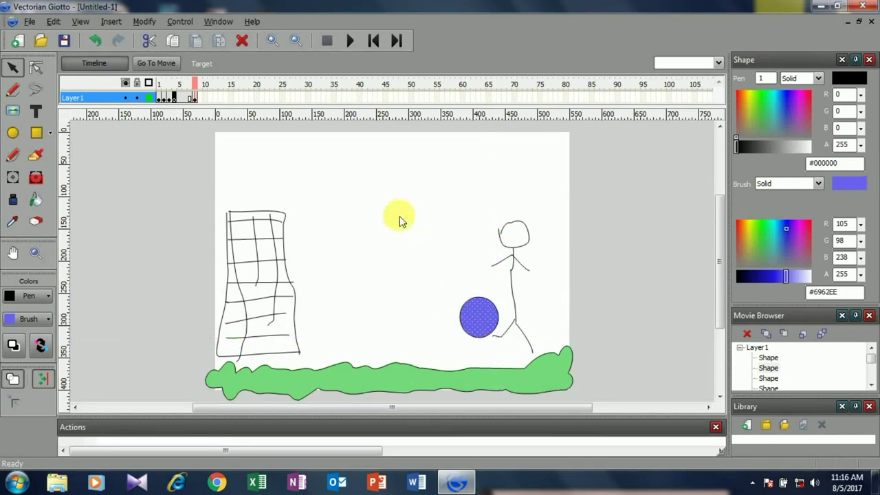
Insert a keyframe at frame 11 and move only the ball about 75 px toward the goal and 55 px up.
right_click(213, 89)
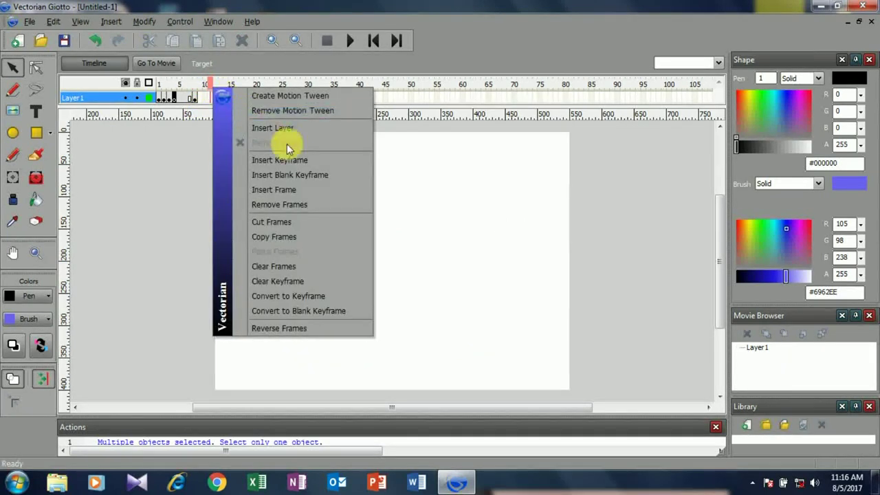
click(296, 159)
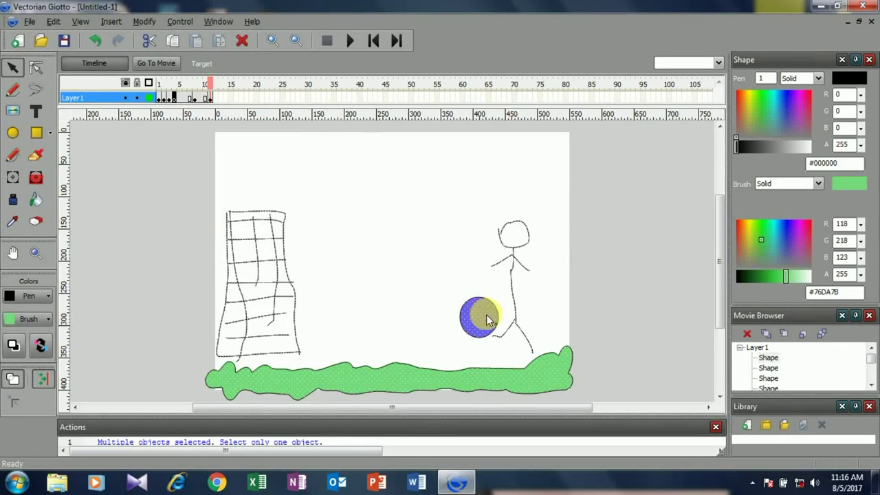
click(505, 308)
click(476, 320)
drag(476, 320, 427, 285)
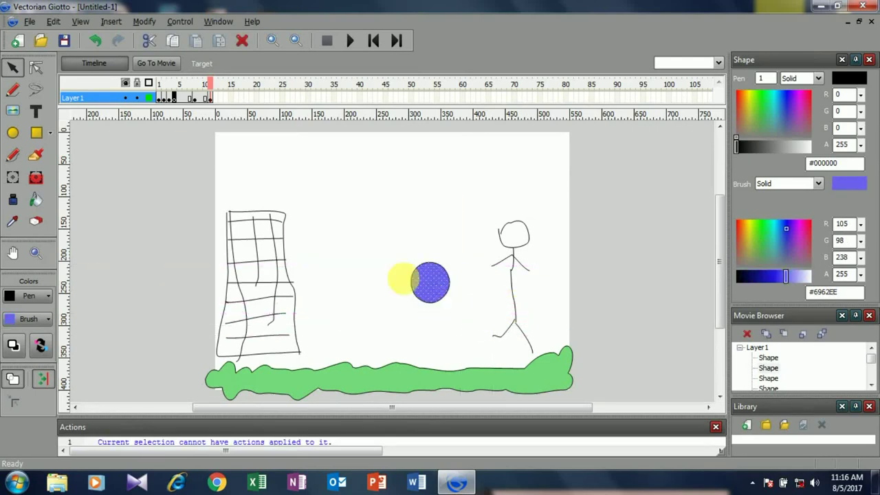
Insert a keyframe at frame 16 and move the ball about 110 px toward the goal and slightly up.
click(235, 91)
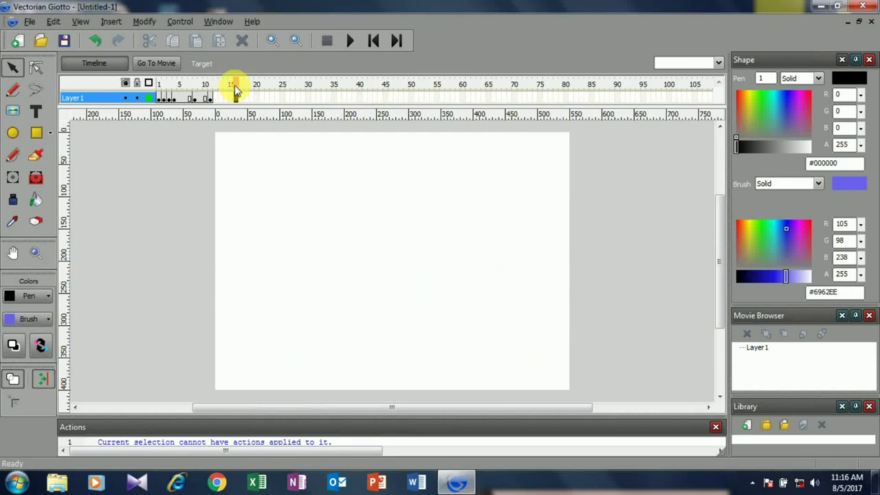
right_click(234, 88)
click(304, 157)
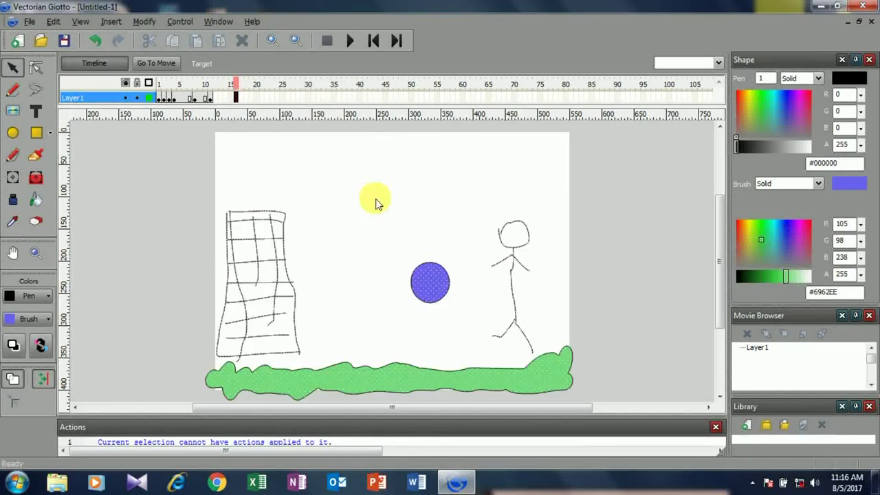
click(423, 280)
drag(430, 287, 358, 279)
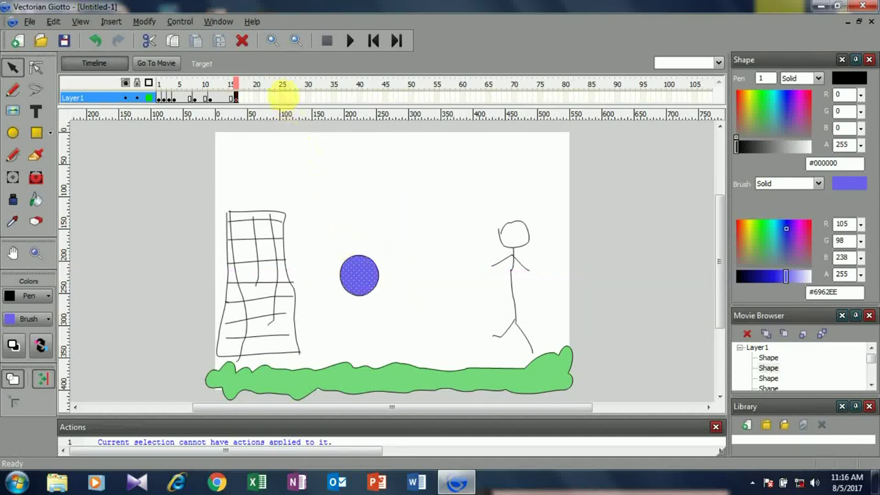
Insert a keyframe at frame 22 and move the ball into the lower part of the goal net.
click(278, 89)
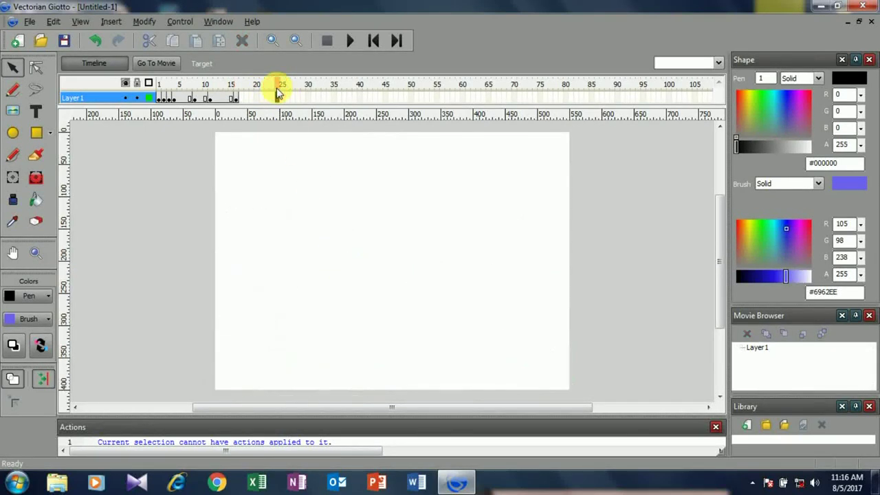
right_click(267, 91)
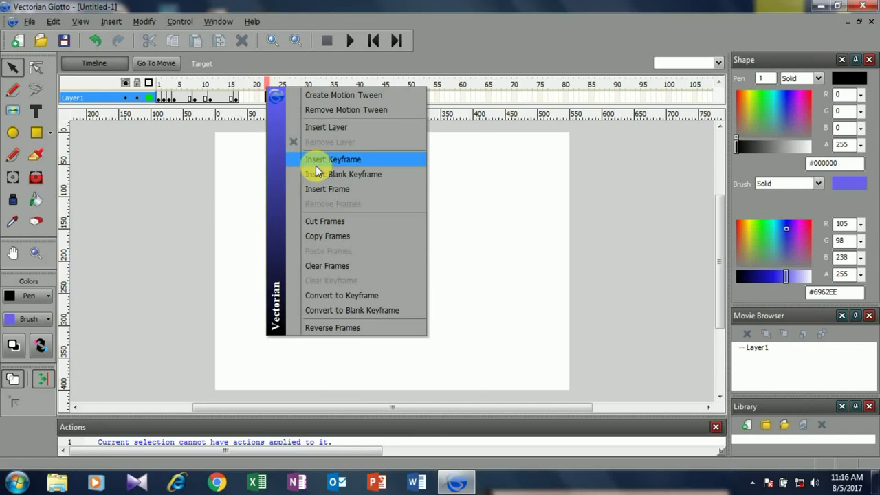
click(316, 158)
mouse_move(356, 276)
mouse_down()
mouse_move(391, 282)
mouse_move(362, 278)
mouse_move(295, 300)
mouse_move(281, 315)
mouse_up()
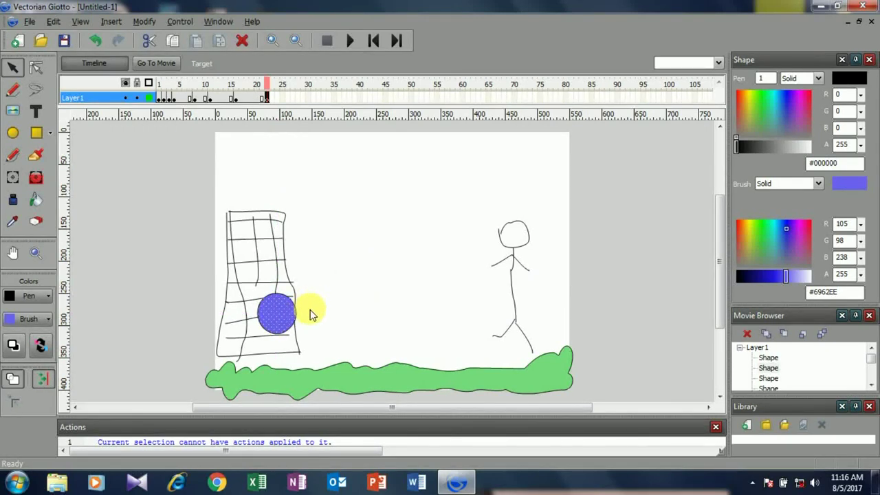
Add the text GOAL near the top of the stage in frame 22, colour it pink #EE6185 and widen its text box.
click(36, 110)
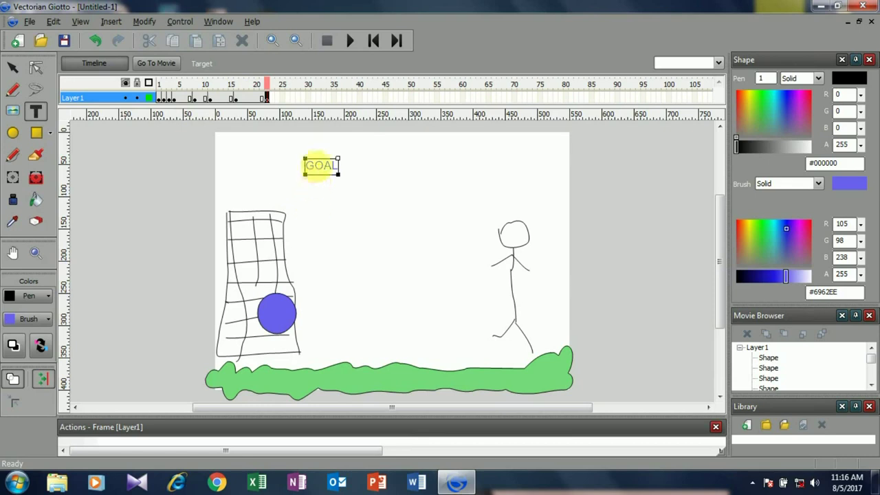
double_click(316, 166)
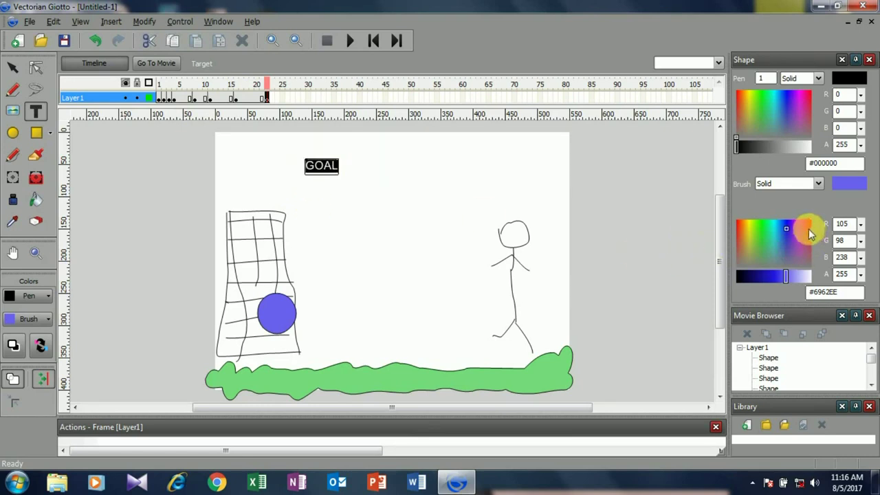
click(807, 228)
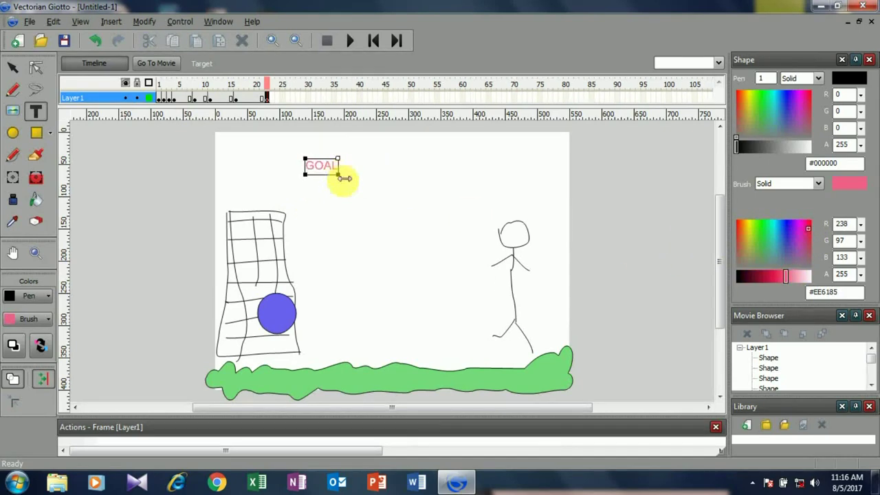
drag(339, 175, 382, 175)
double_click(316, 166)
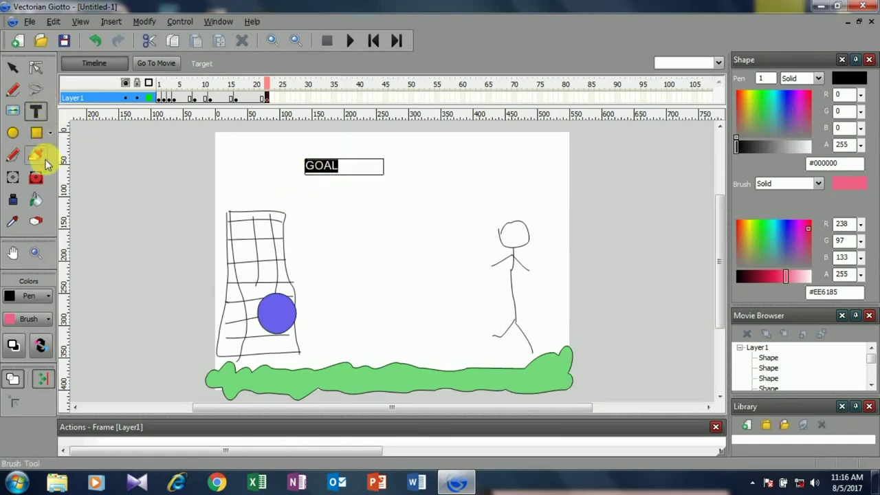
Move the GOAL text just above the stick figure's head and deselect it.
click(37, 69)
click(333, 169)
drag(338, 175, 515, 191)
click(603, 235)
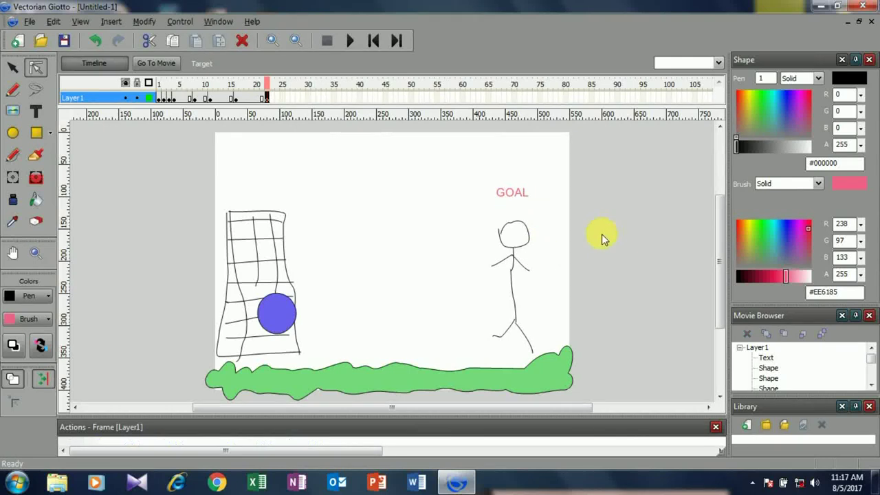
Play the animation from frame 1 twice to check the ball's movement into the goal, and stop playback.
click(158, 82)
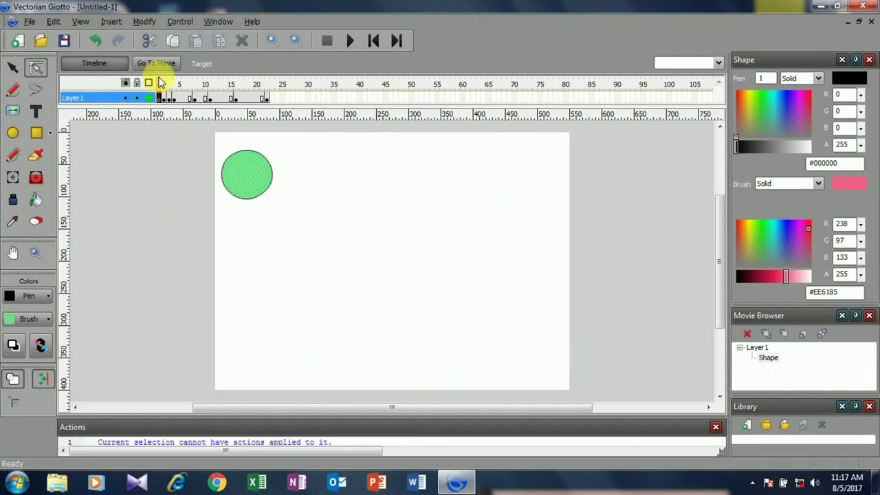
click(351, 41)
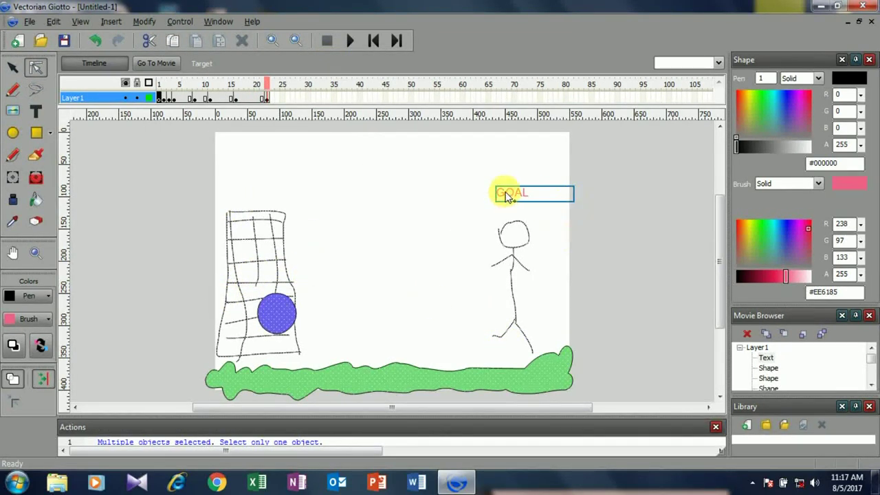
click(159, 84)
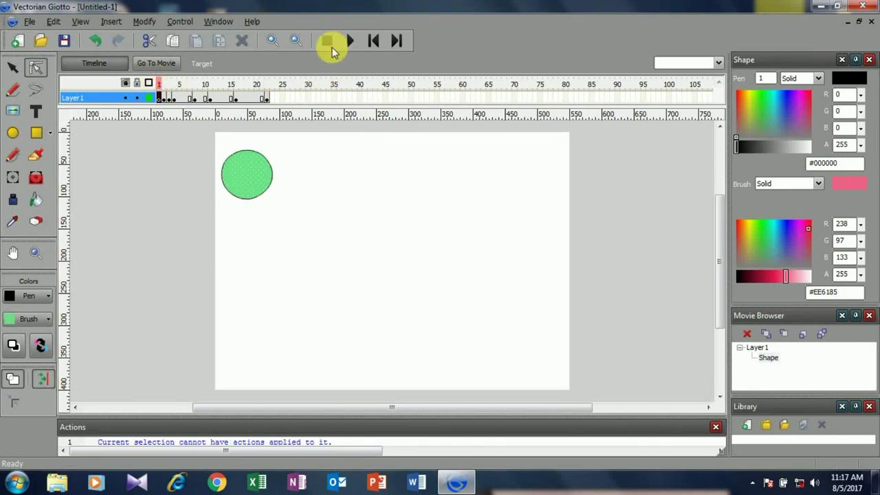
click(349, 41)
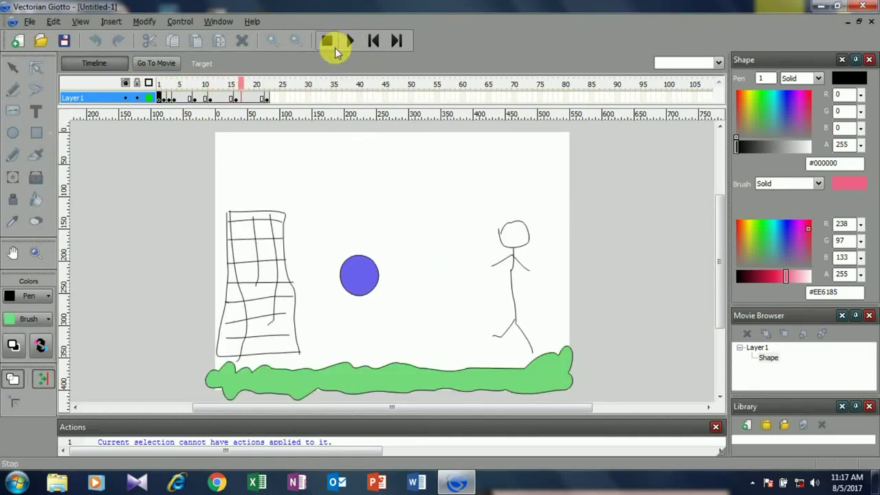
click(330, 49)
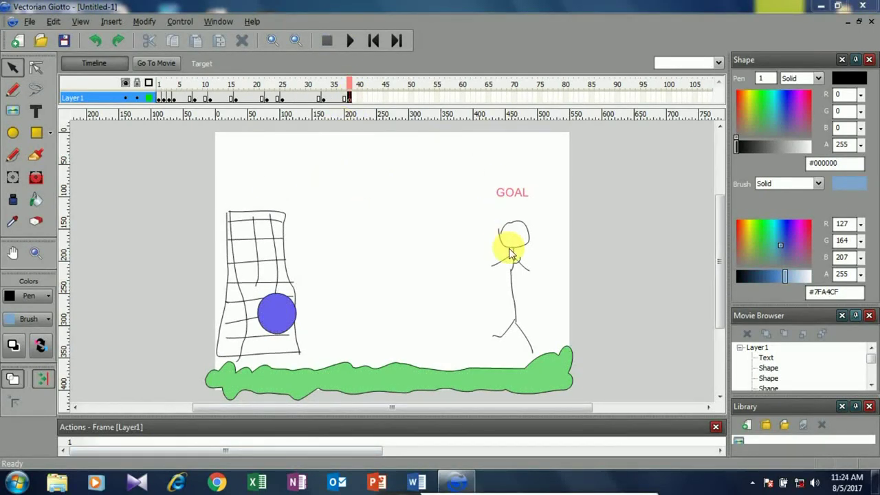
Try to draw an ellipse at frame 42 without inserting a keyframe there.
right_click(369, 88)
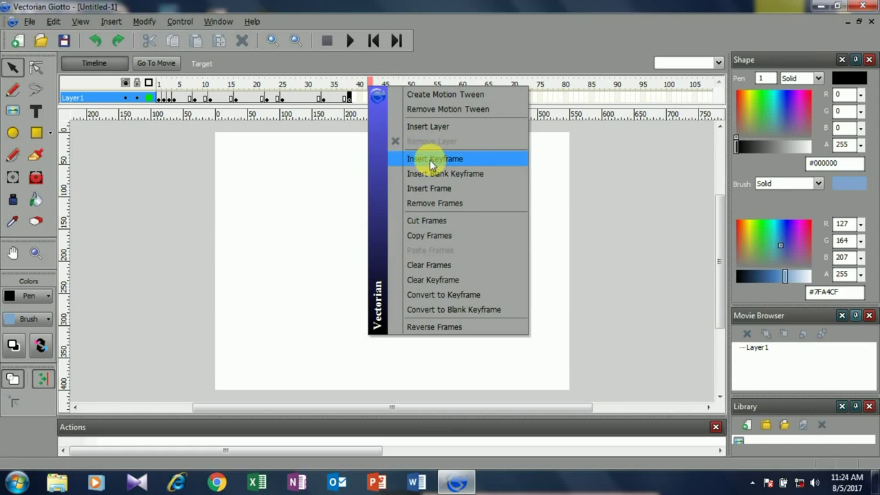
click(259, 193)
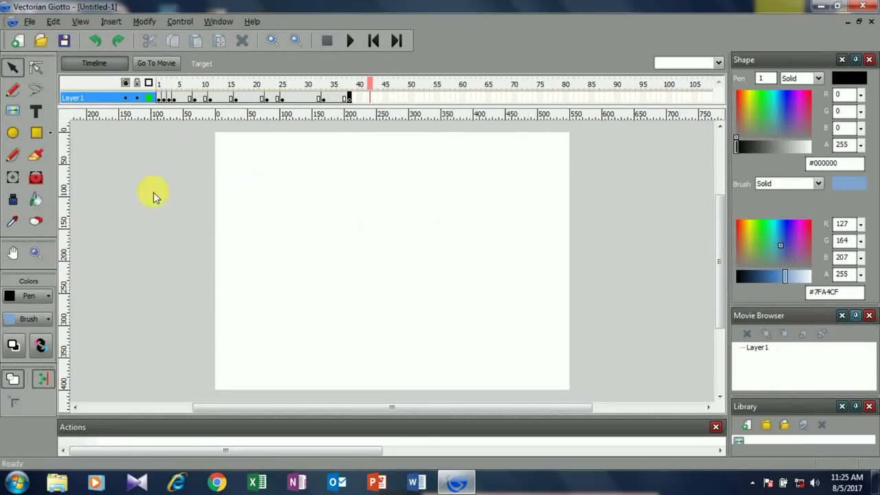
click(13, 132)
click(299, 206)
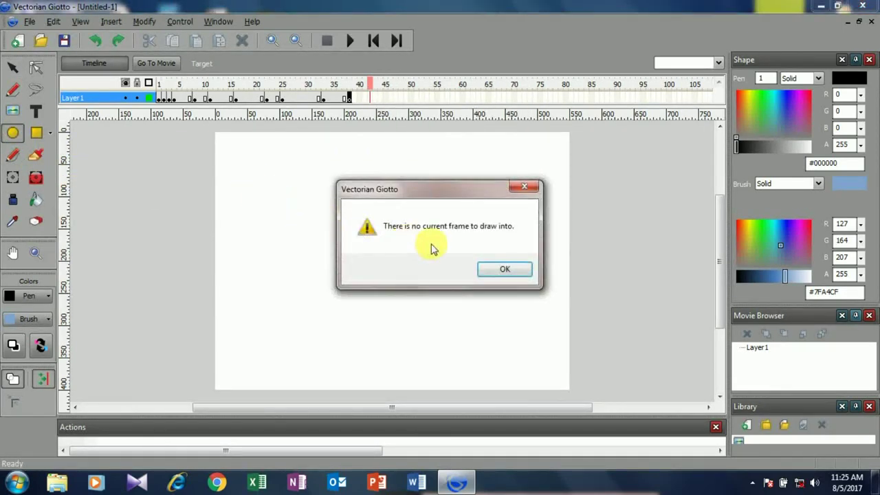
click(502, 271)
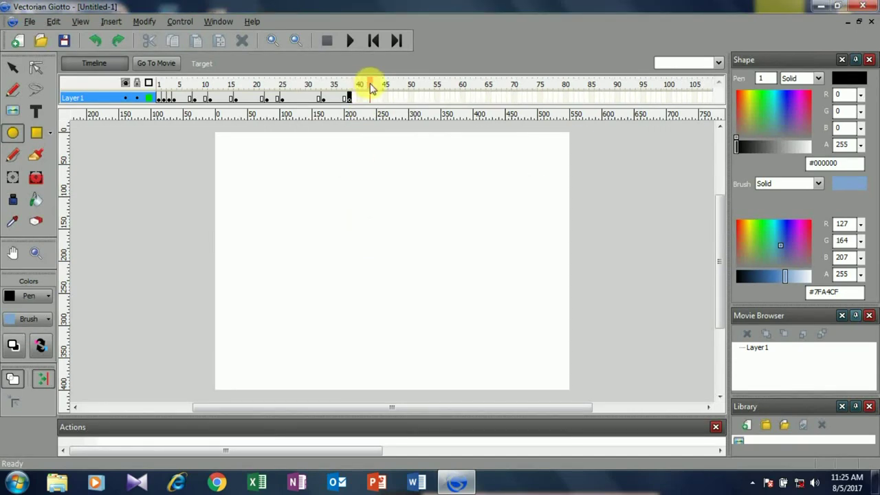
Insert a blank keyframe at frame 42 of Layer1.
right_click(371, 88)
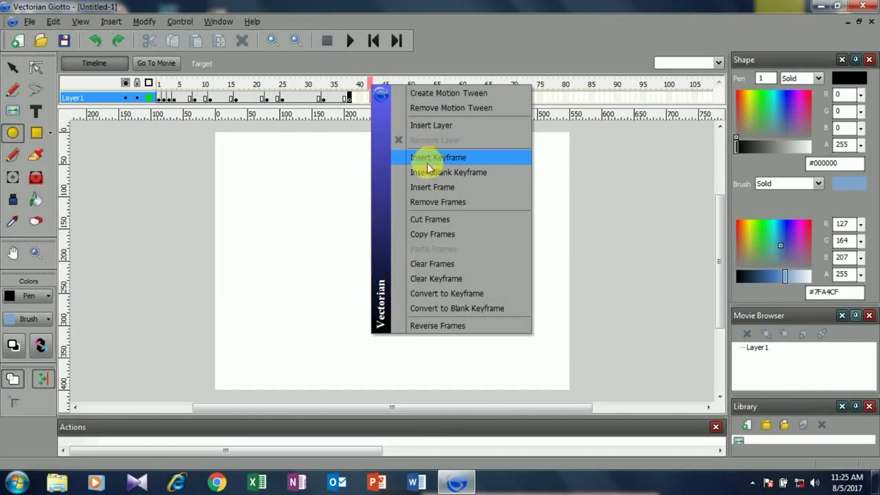
click(471, 186)
key(Return)
right_click(371, 86)
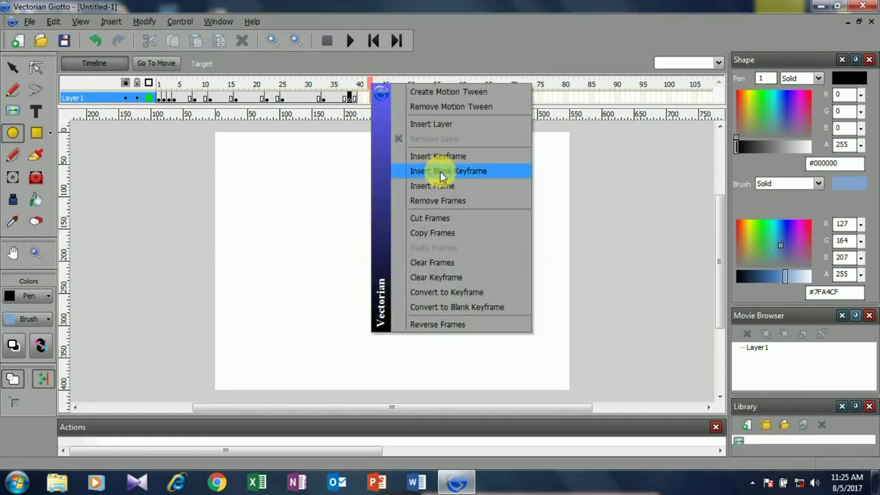
click(441, 173)
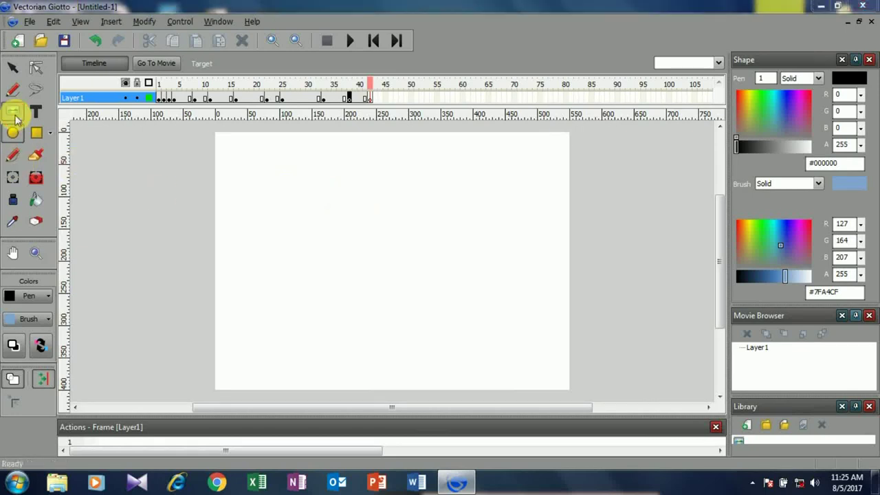
Import the Desert picture from the Sample Pictures folder into frame 42.
click(13, 113)
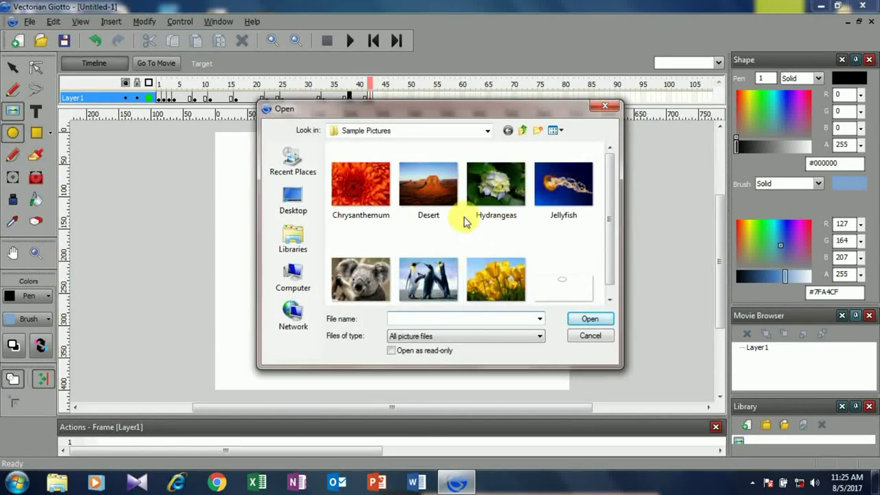
click(433, 193)
click(586, 319)
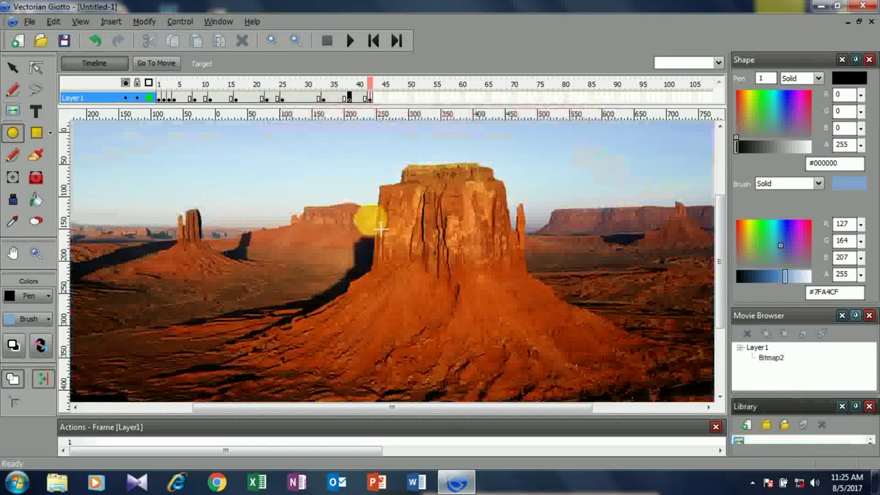
Try to shrink the Desert picture from its upper-left corner with the transform tool, and undo the distortion.
drag(279, 406, 142, 398)
scroll(240, 281, up, 4)
scroll(236, 281, down, 8)
scroll(236, 281, up, 3)
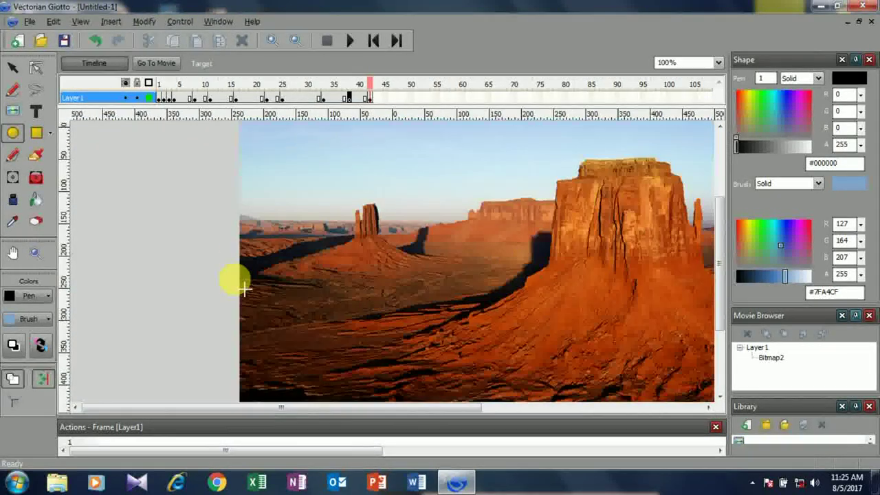
drag(388, 407, 435, 408)
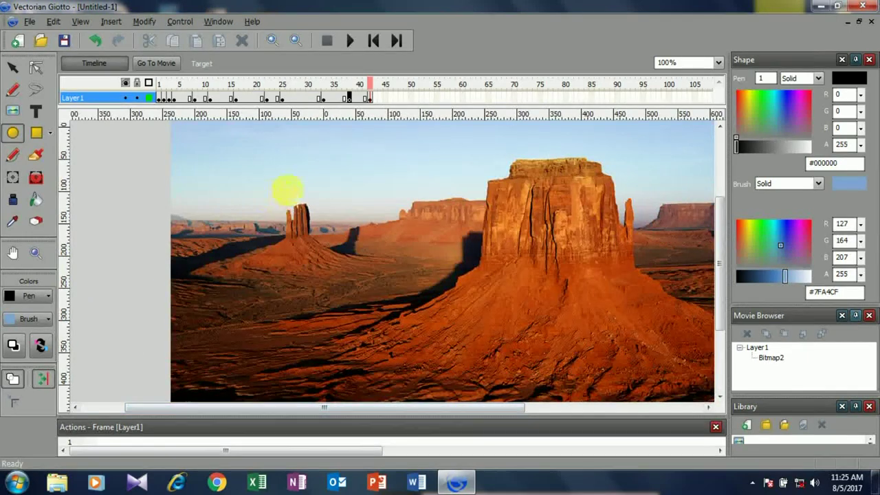
click(18, 178)
click(216, 209)
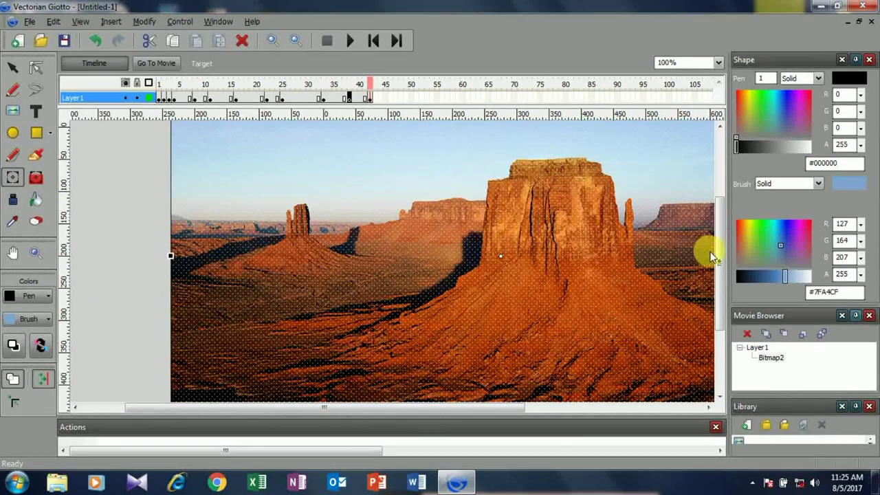
drag(717, 257, 717, 172)
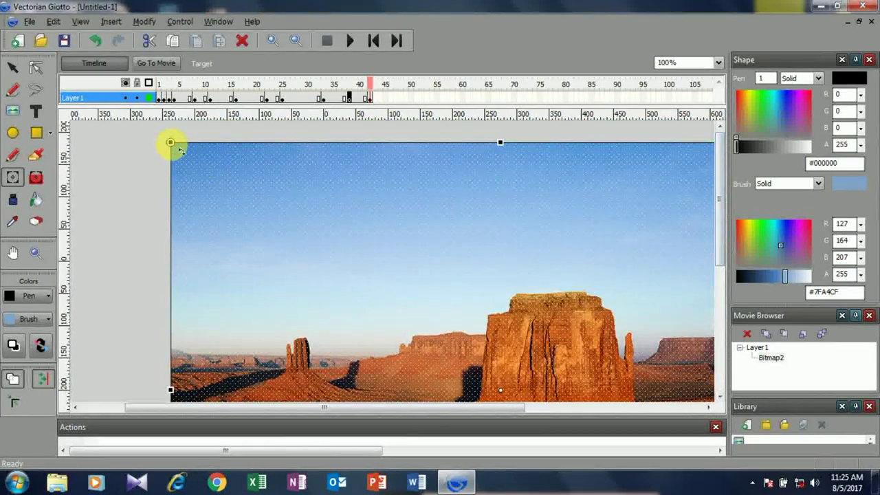
drag(171, 142, 412, 347)
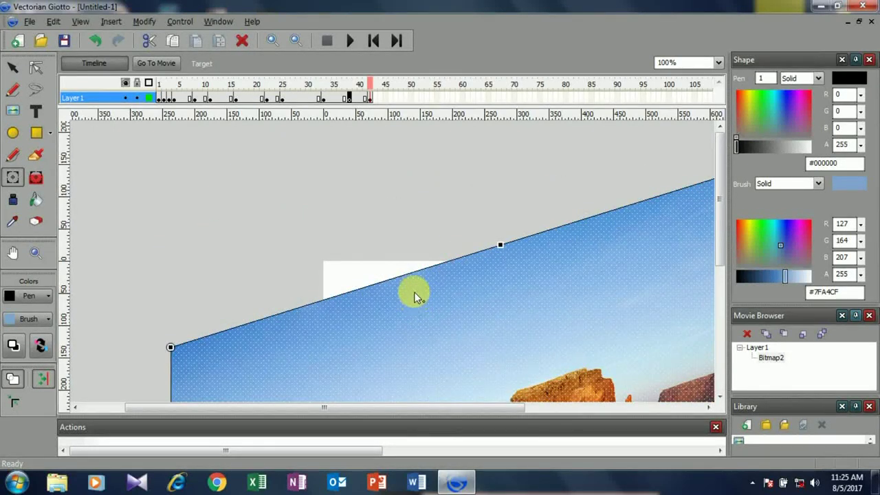
key(ctrl+z)
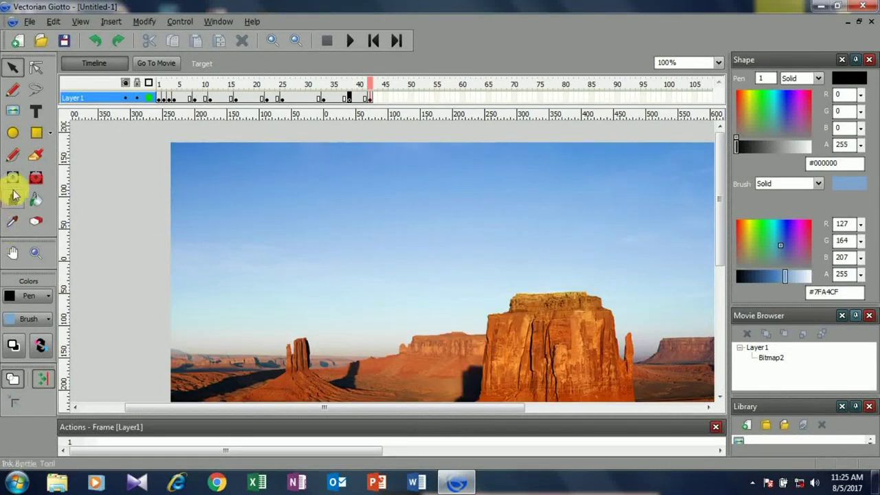
Scale the Desert picture down to about 500 px wide, move it over the stage flush with the stage's left edge, and deselect it.
click(173, 149)
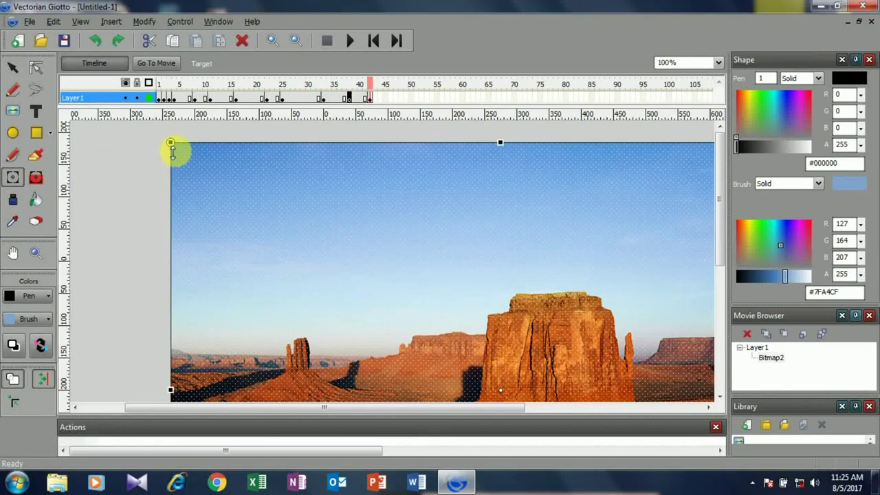
drag(172, 143, 366, 256)
drag(719, 246, 723, 327)
drag(476, 258, 492, 284)
drag(425, 224, 407, 196)
click(662, 252)
Draw a short wavy freehand line on the sky of the Desert picture with the Pencil tool.
click(13, 132)
click(14, 157)
drag(431, 199, 490, 200)
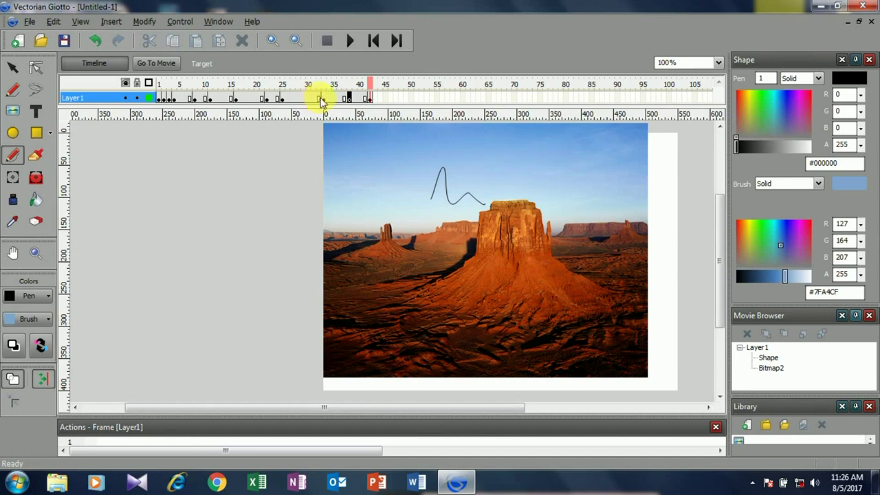
In frame 33, sample the grass's green #76DA7B with the Eyedropper and fill the ball with it.
click(322, 98)
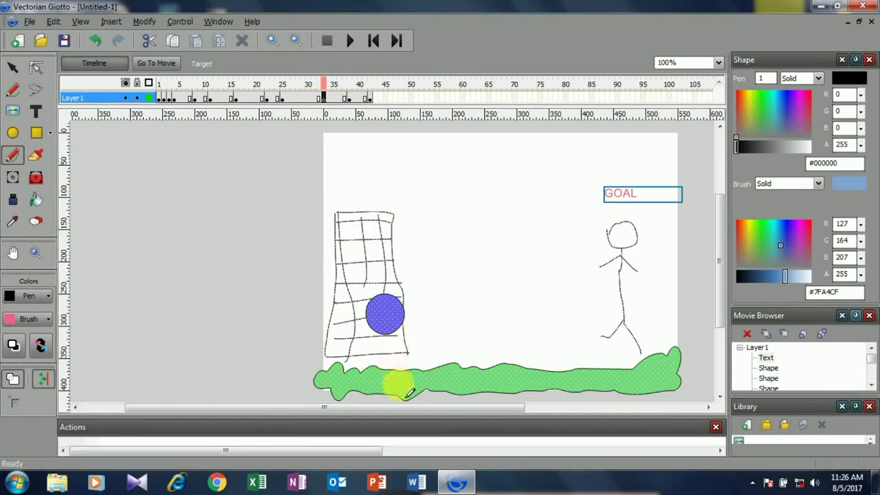
click(13, 67)
click(426, 377)
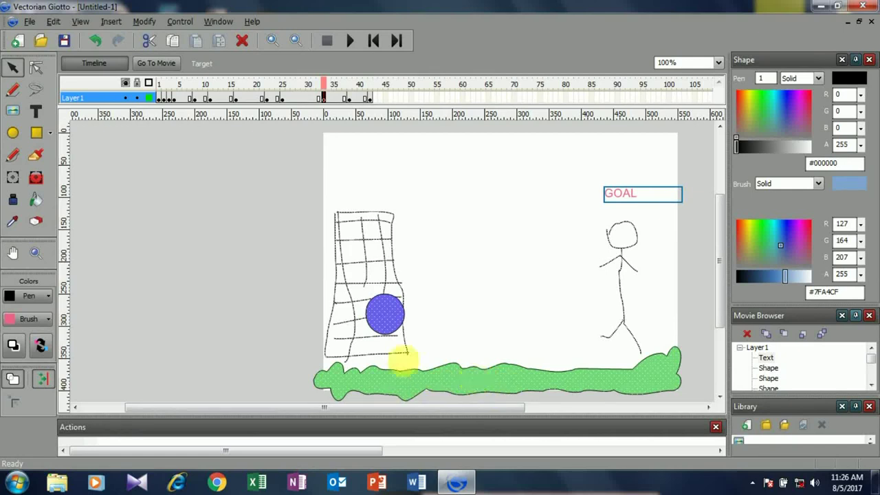
click(12, 221)
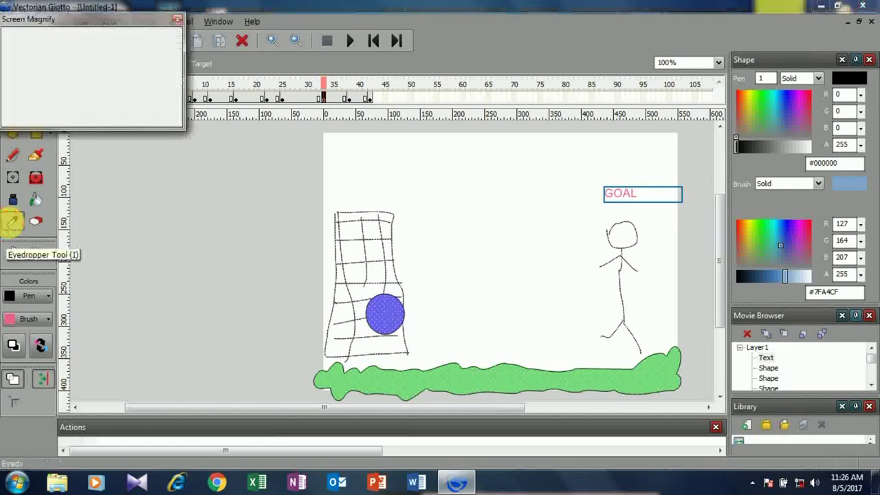
click(474, 386)
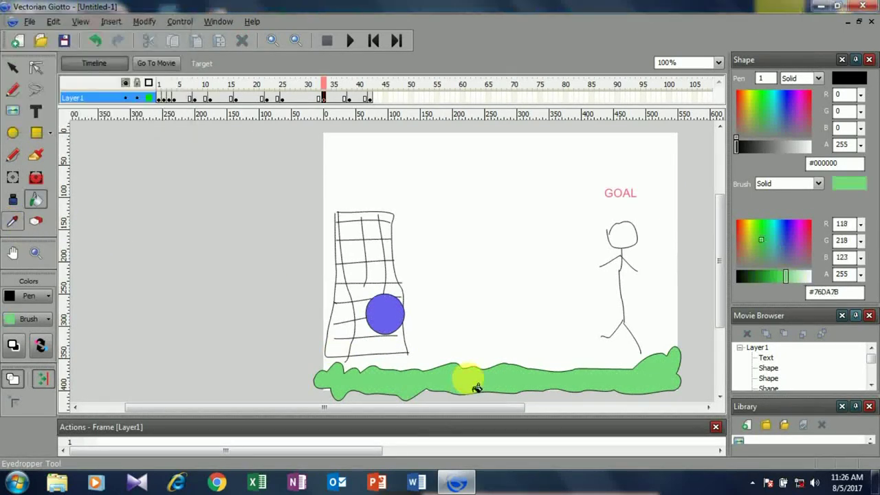
click(387, 318)
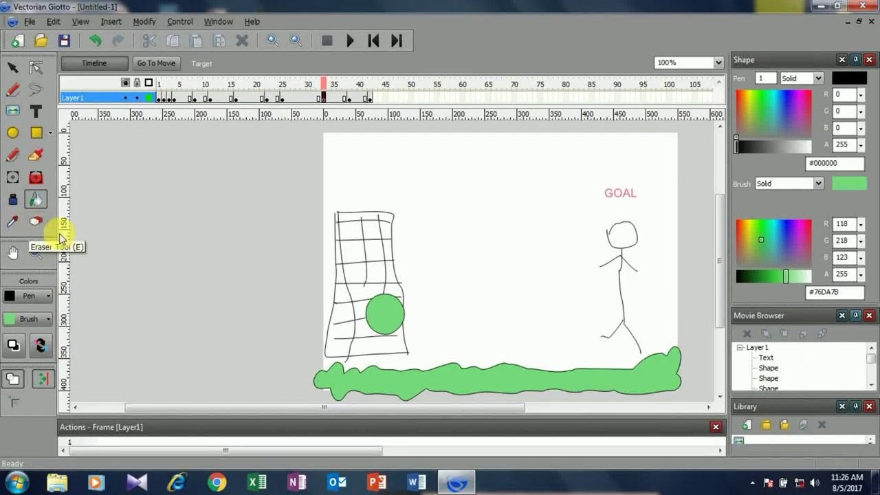
Try erasing parts of the goal net's lines, and undo both the erasing and the ball's green fill.
click(36, 220)
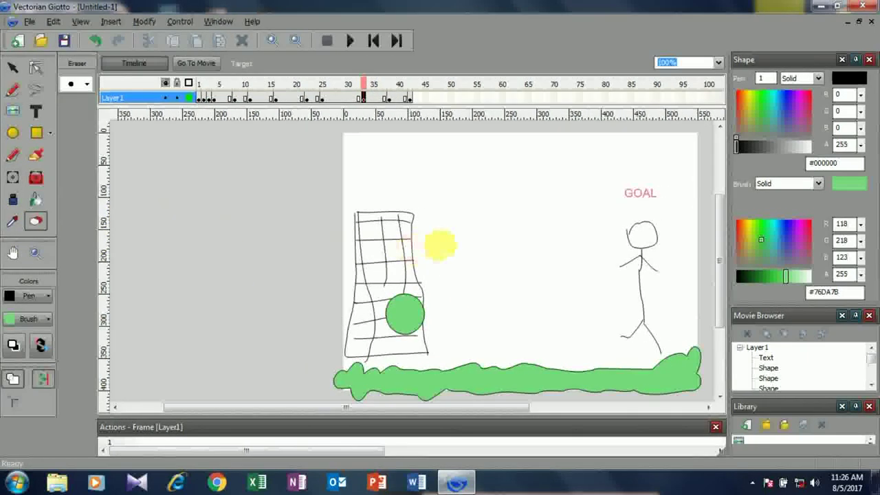
drag(648, 207, 630, 220)
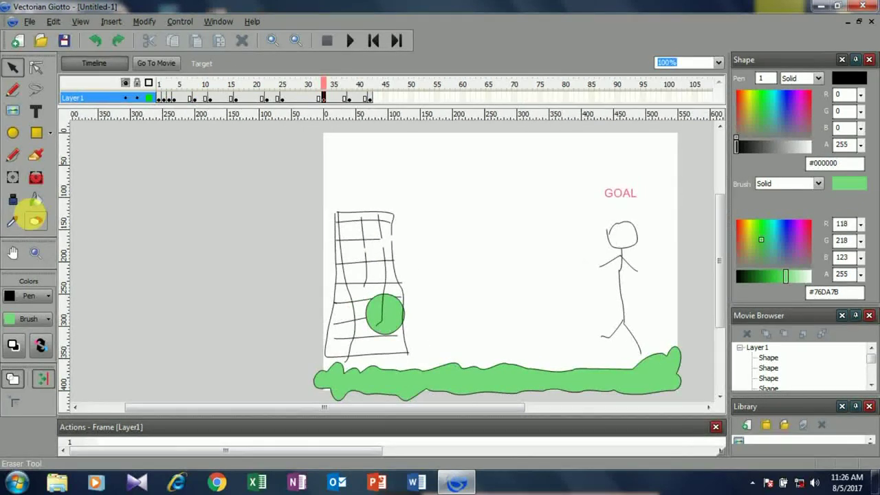
key(ctrl+z)
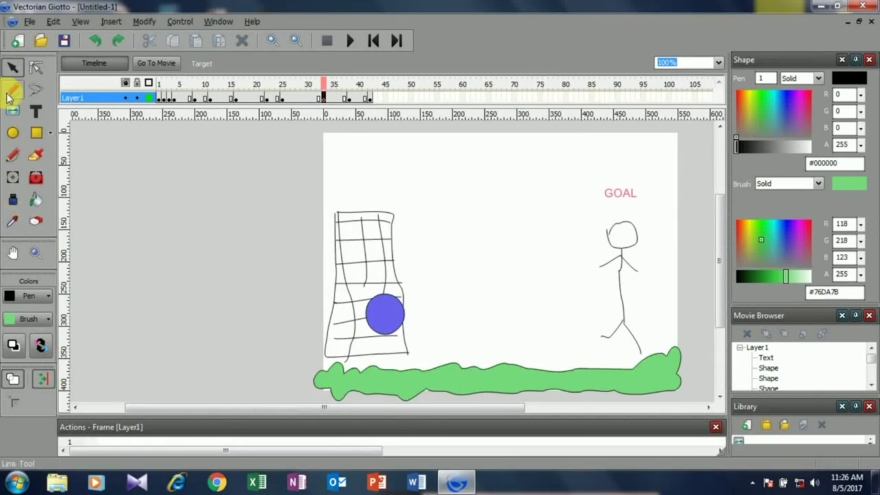
click(13, 199)
click(12, 67)
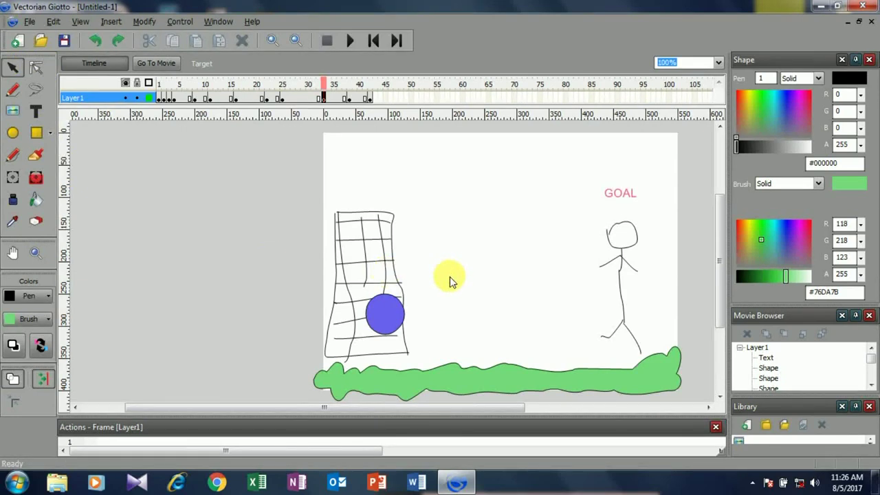